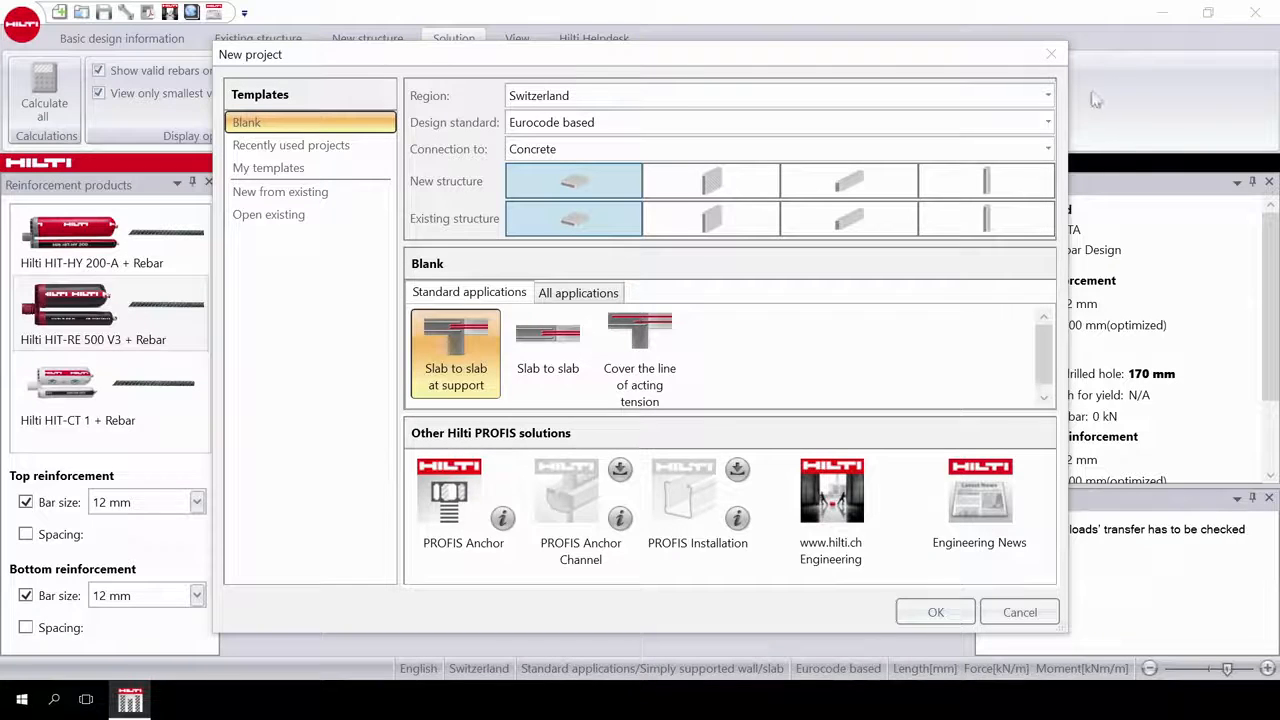
- Set the new project's region to Switzerland, design standard to Eurocode based and connection to Concrete
left_click(1048, 96)
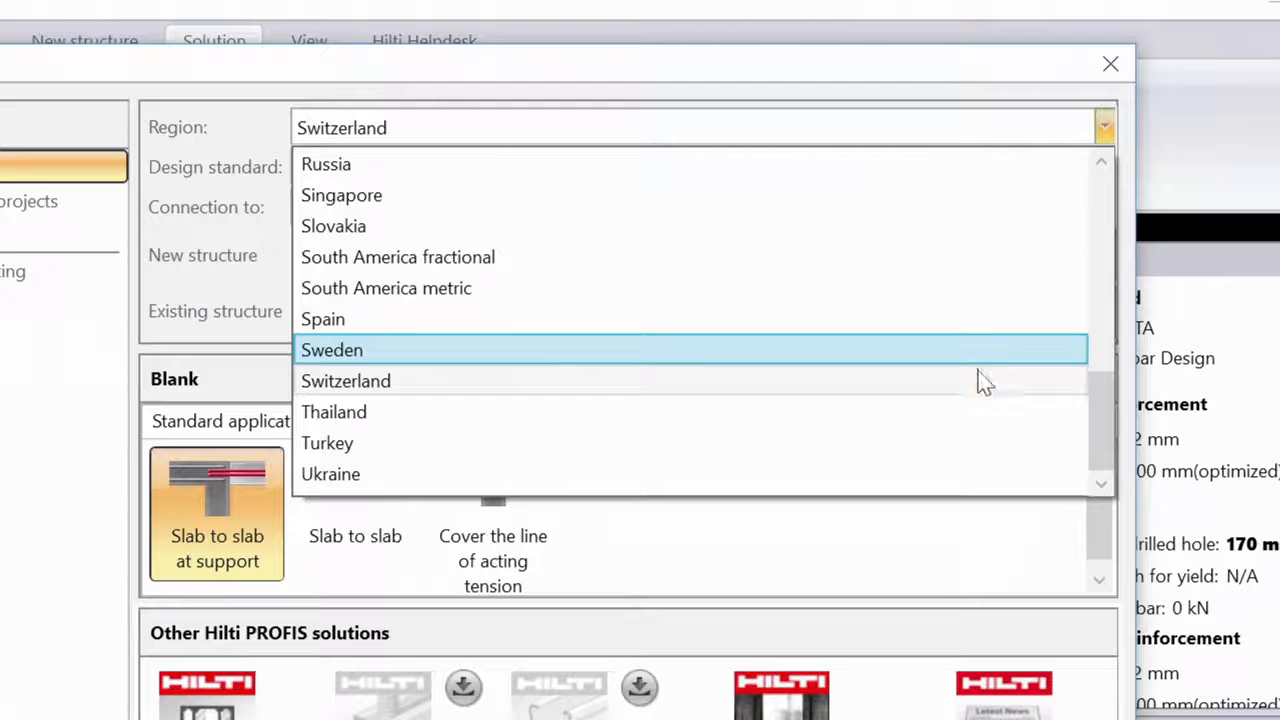
left_click(965, 274)
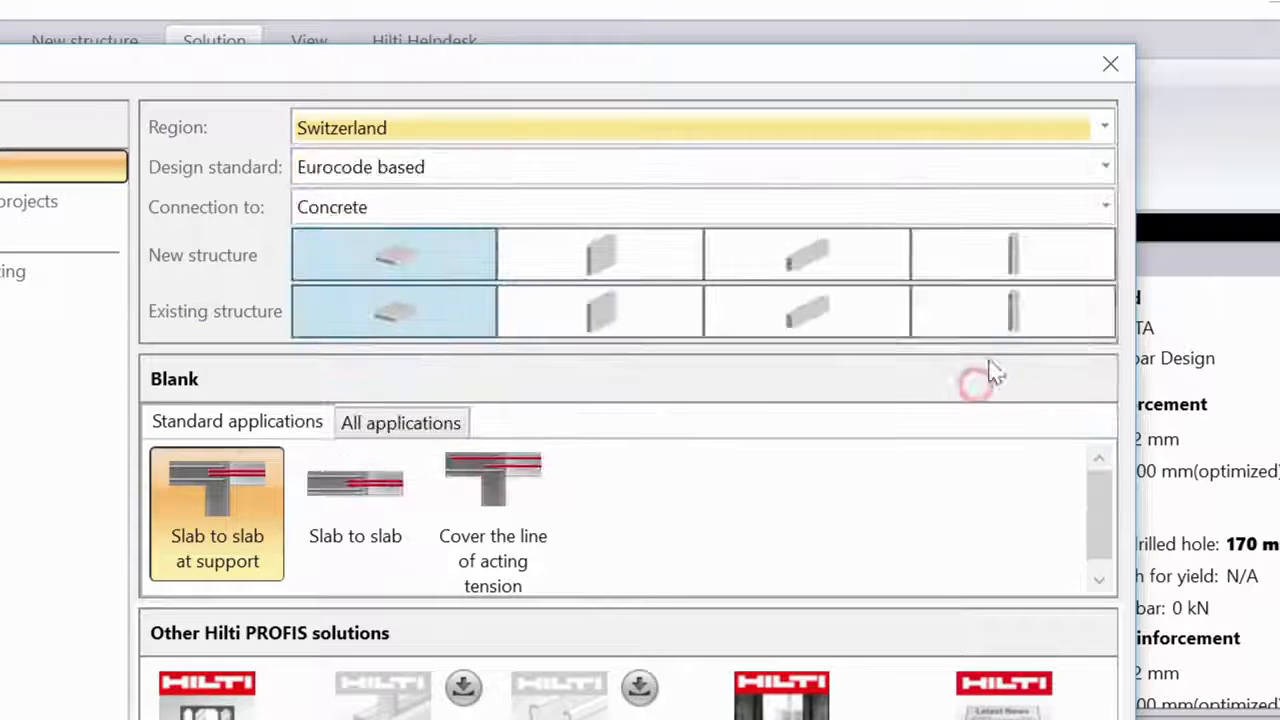
left_click(1106, 168)
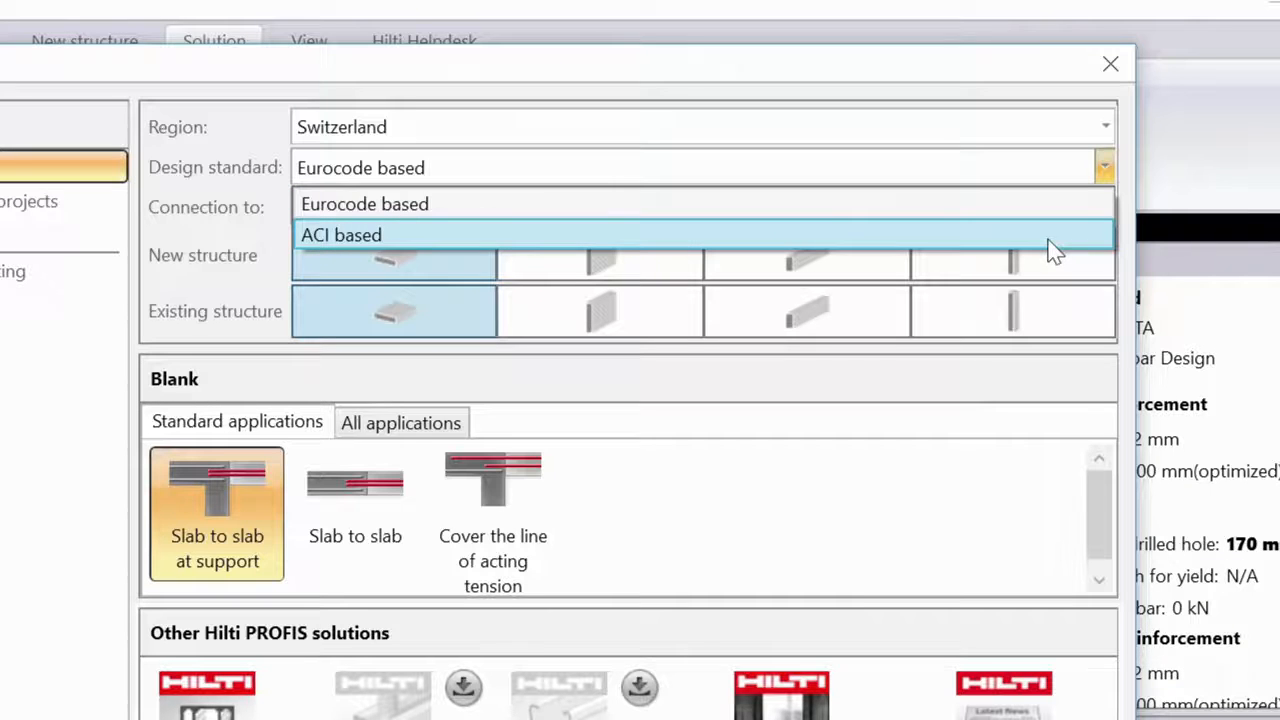
left_click(1052, 211)
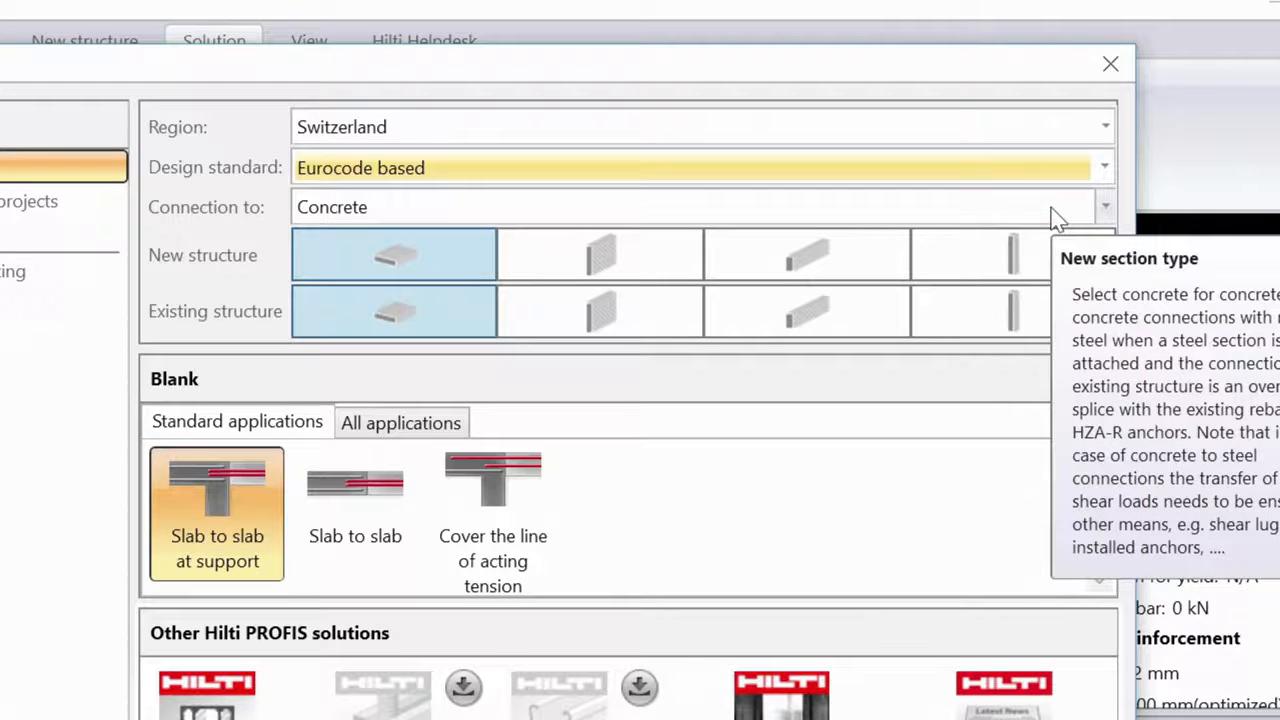
left_click(1106, 210)
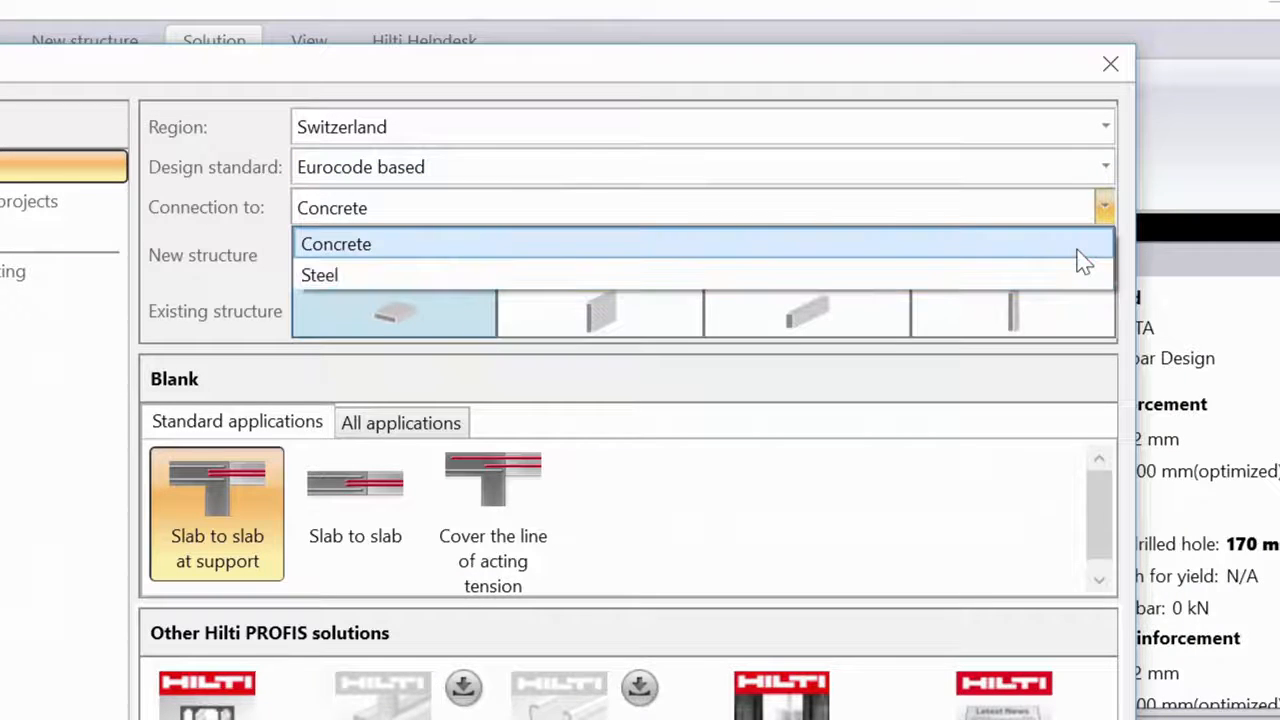
left_click(1078, 250)
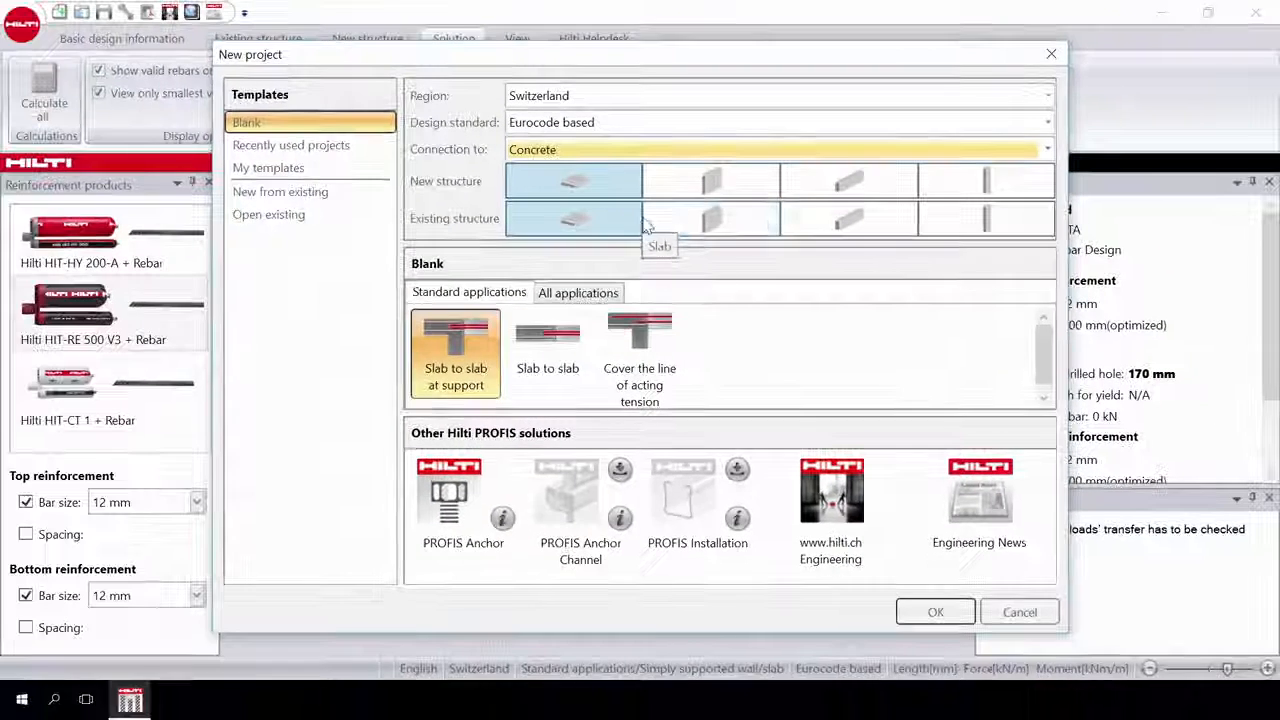
- Choose a wall as the existing structure and create the project with the standard Simply supported wall/slab application
left_click(695, 220)
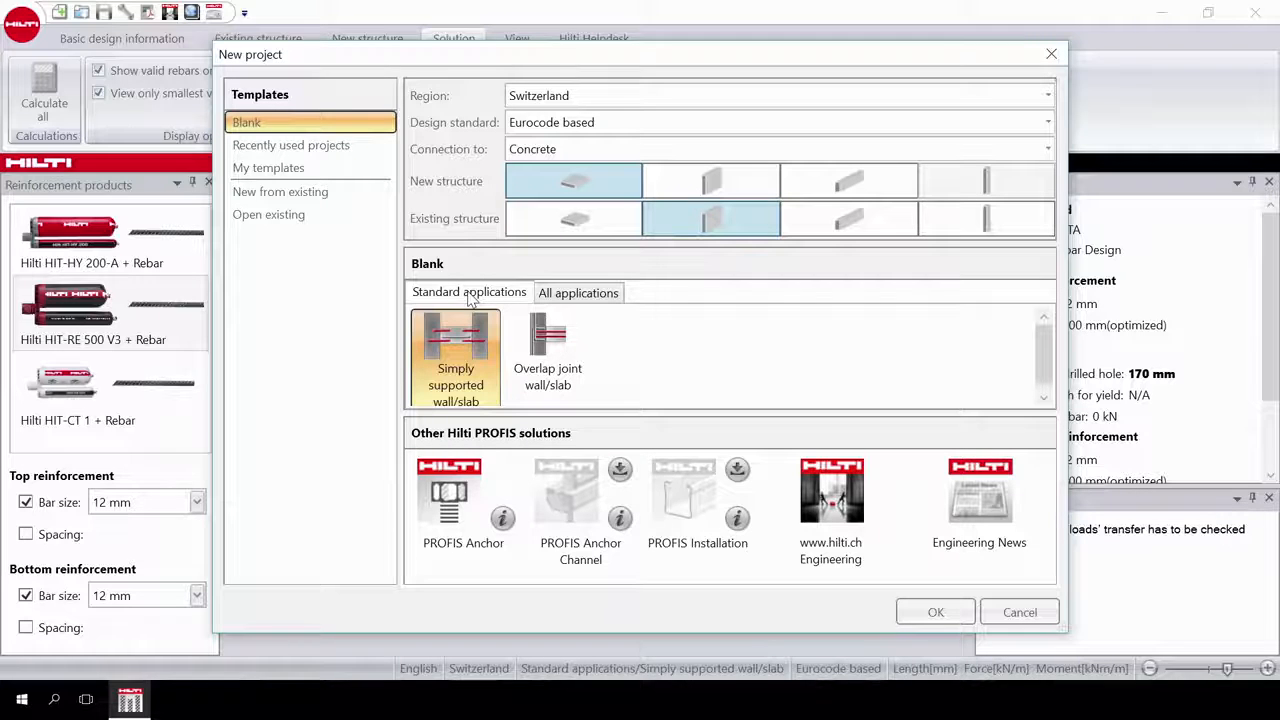
left_click(553, 294)
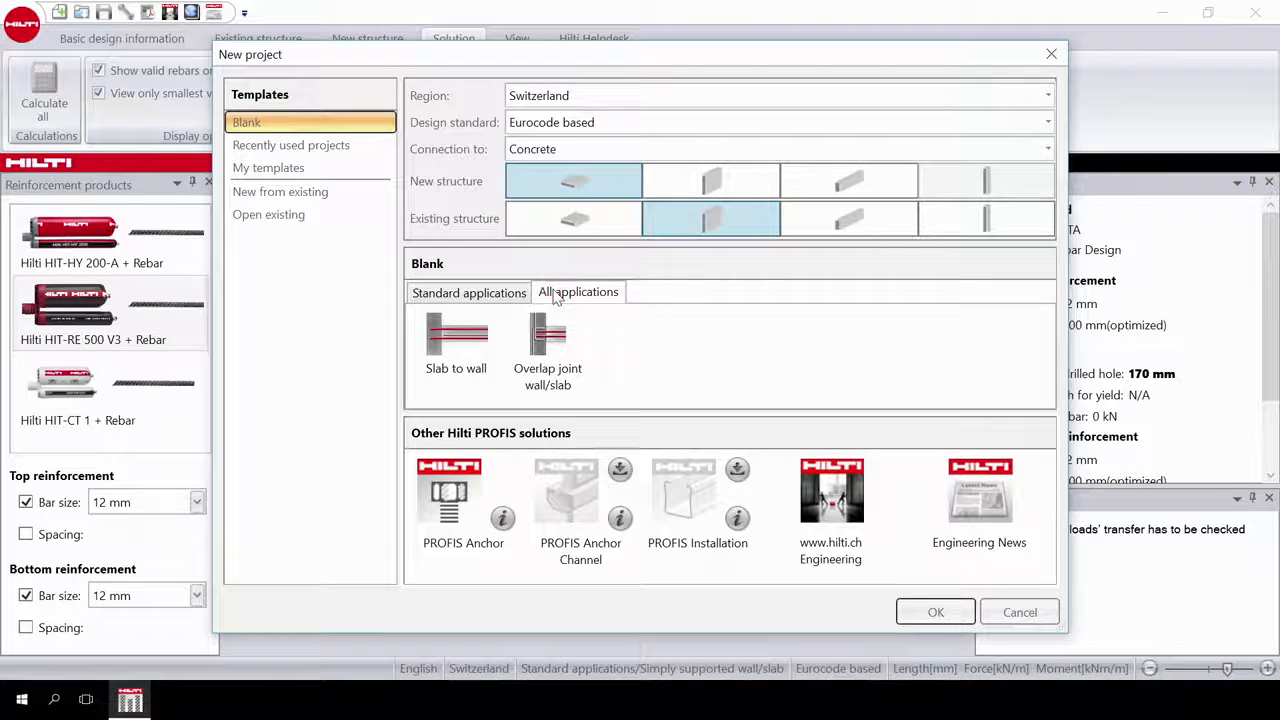
left_click(517, 294)
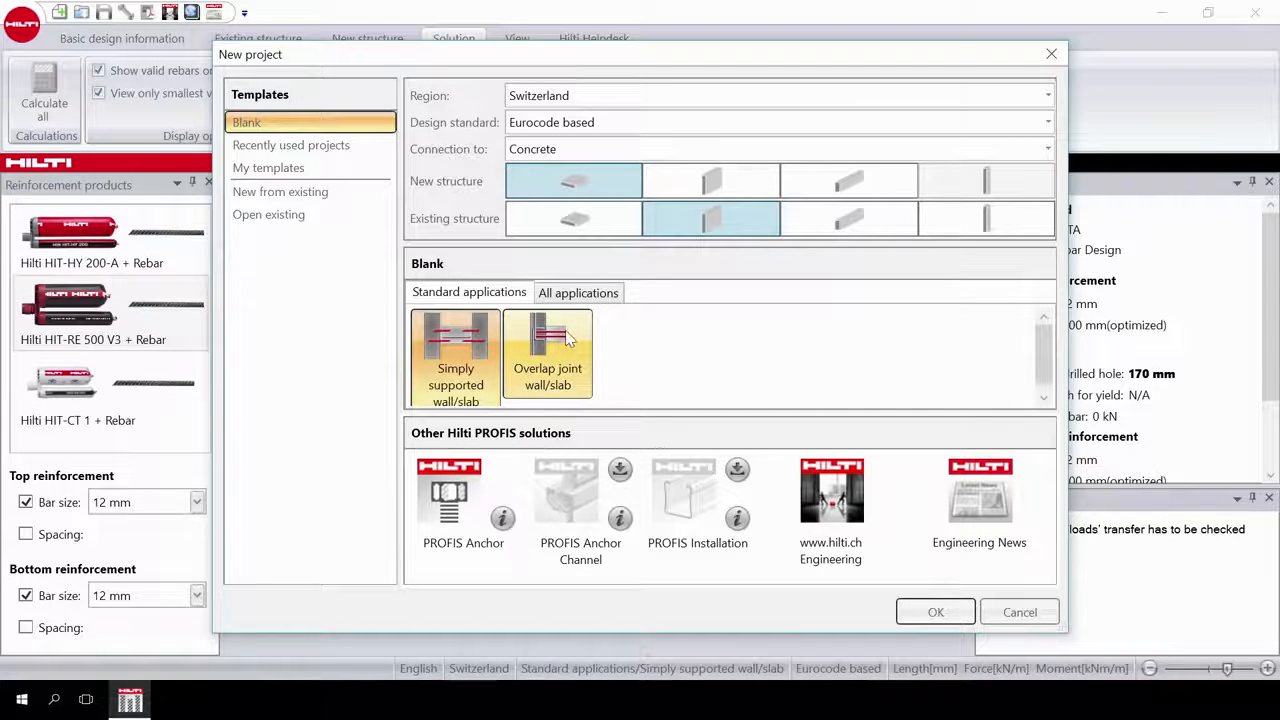
left_click(578, 294)
left_click(462, 345)
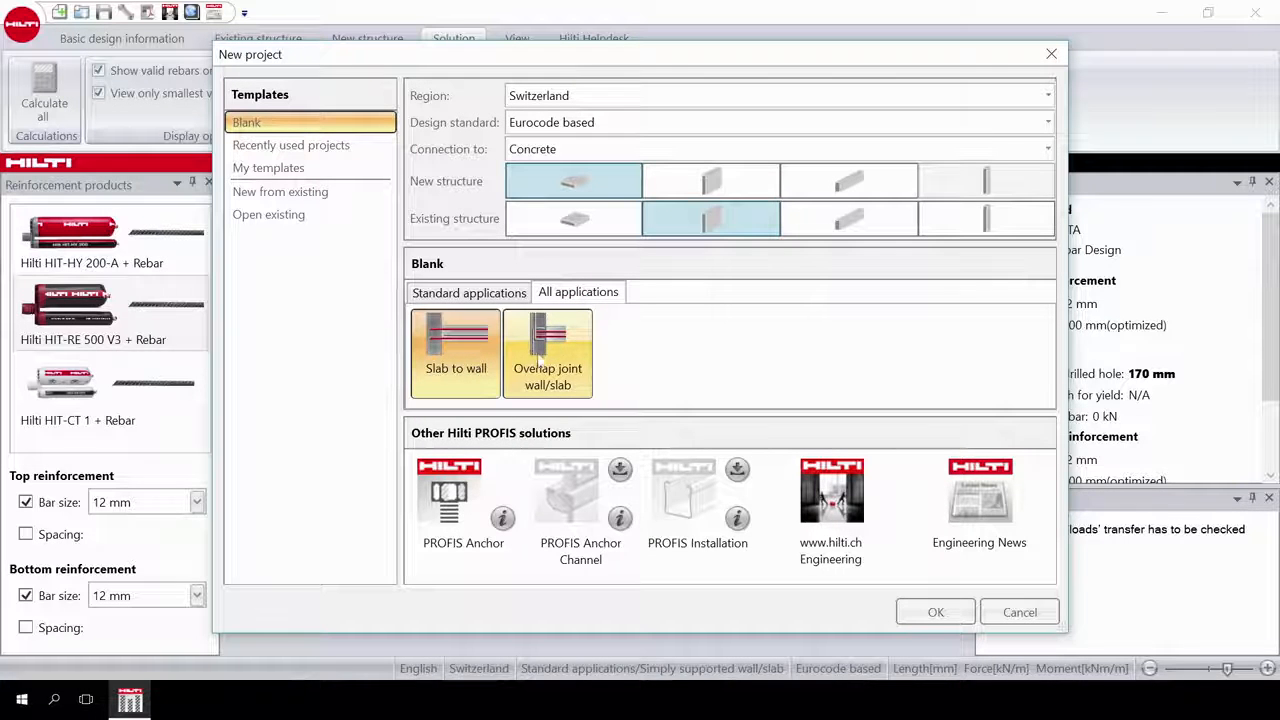
left_click(476, 293)
left_click(466, 342)
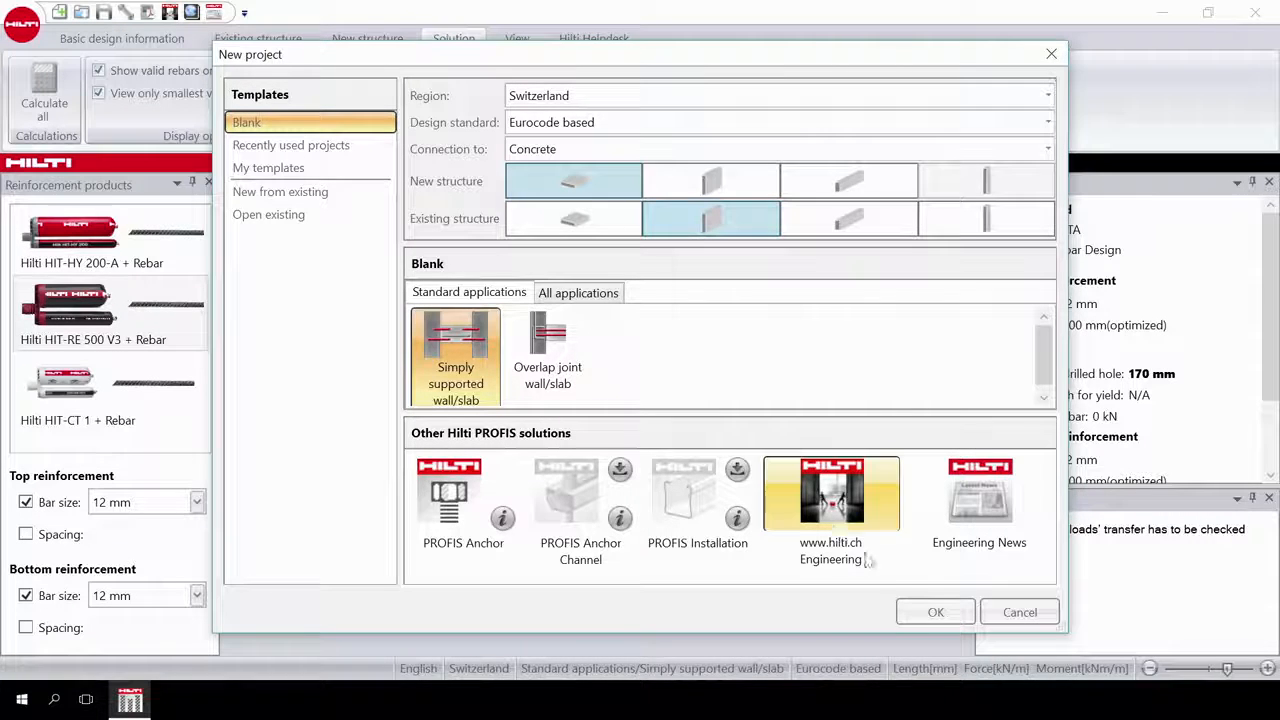
left_click(915, 611)
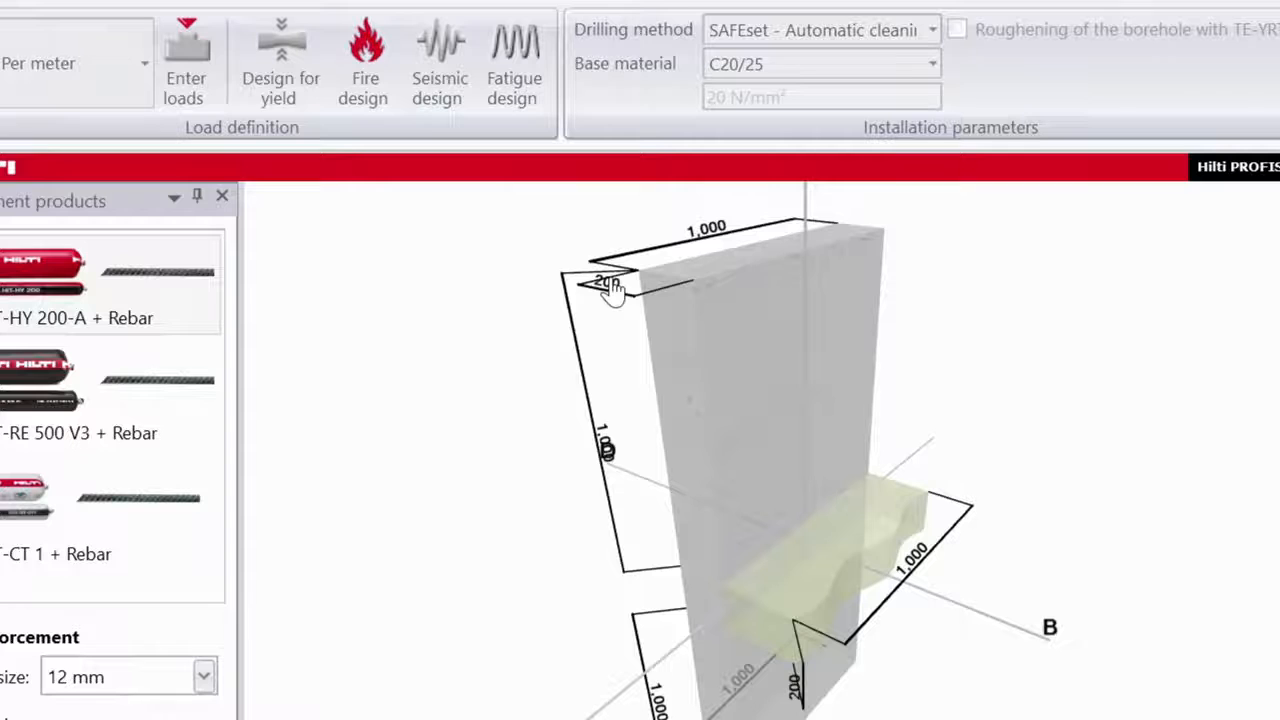
- Set the existing wall's thickness to 400 mm in the 3D model
left_click(610, 283)
left_click(632, 297)
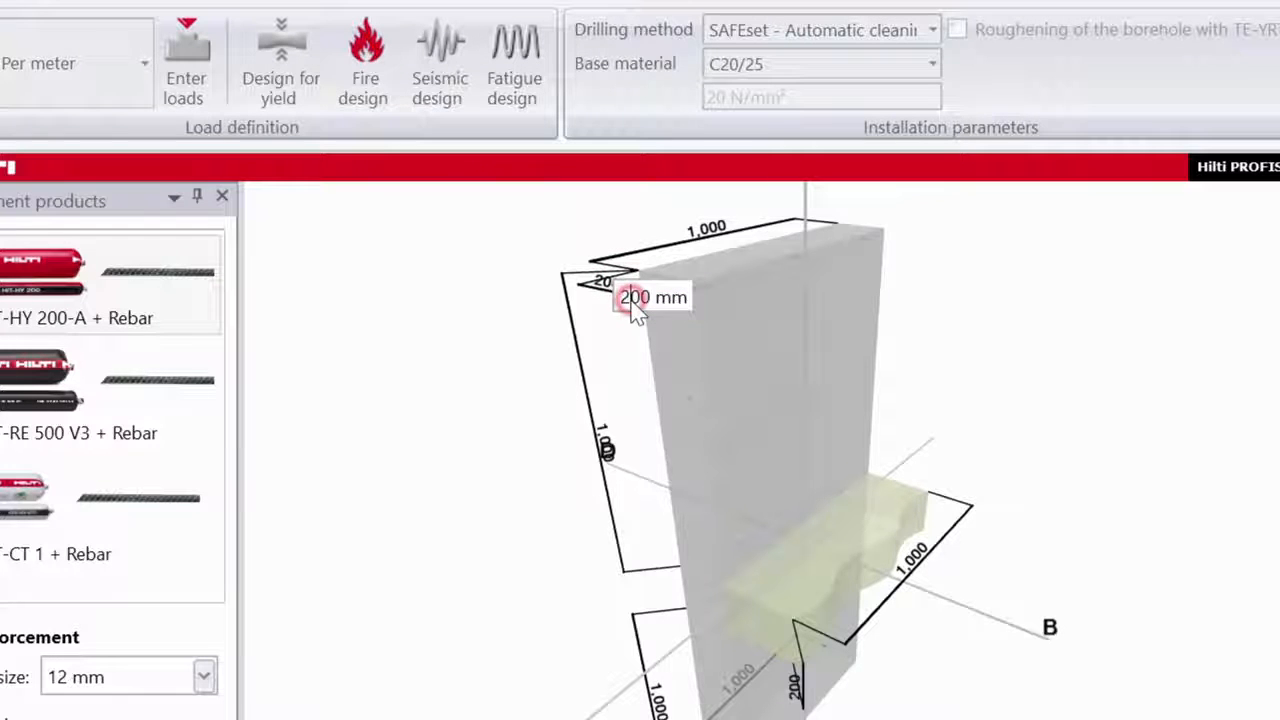
key("BackSpace")
type("4")
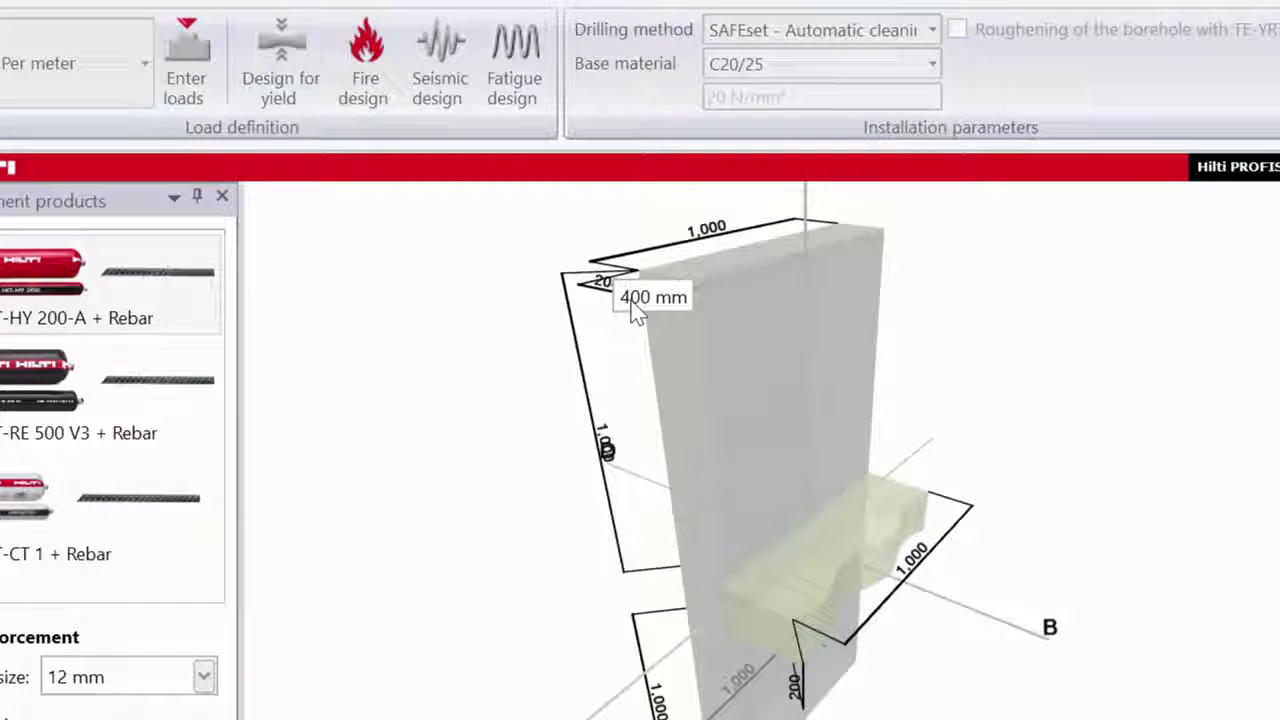
left_click(440, 416)
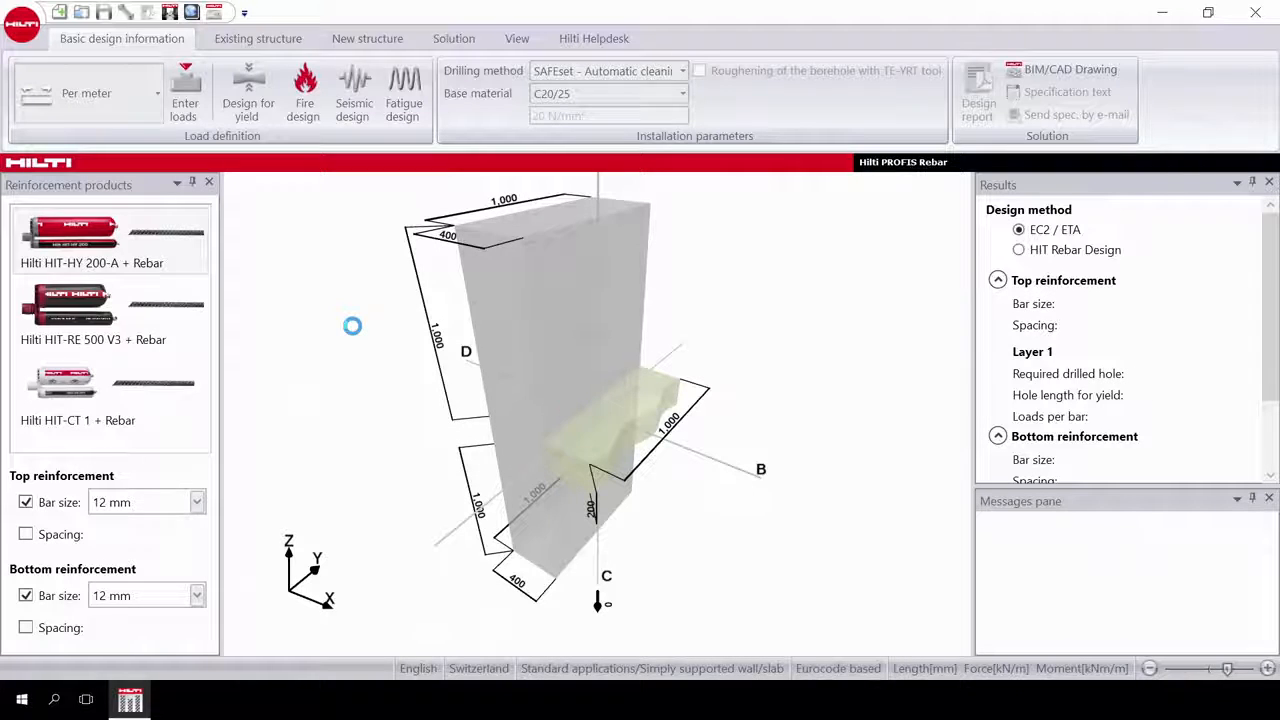
- Define loads per meter and set the vertical shear load in the model to 100 kN/m
left_click(157, 93)
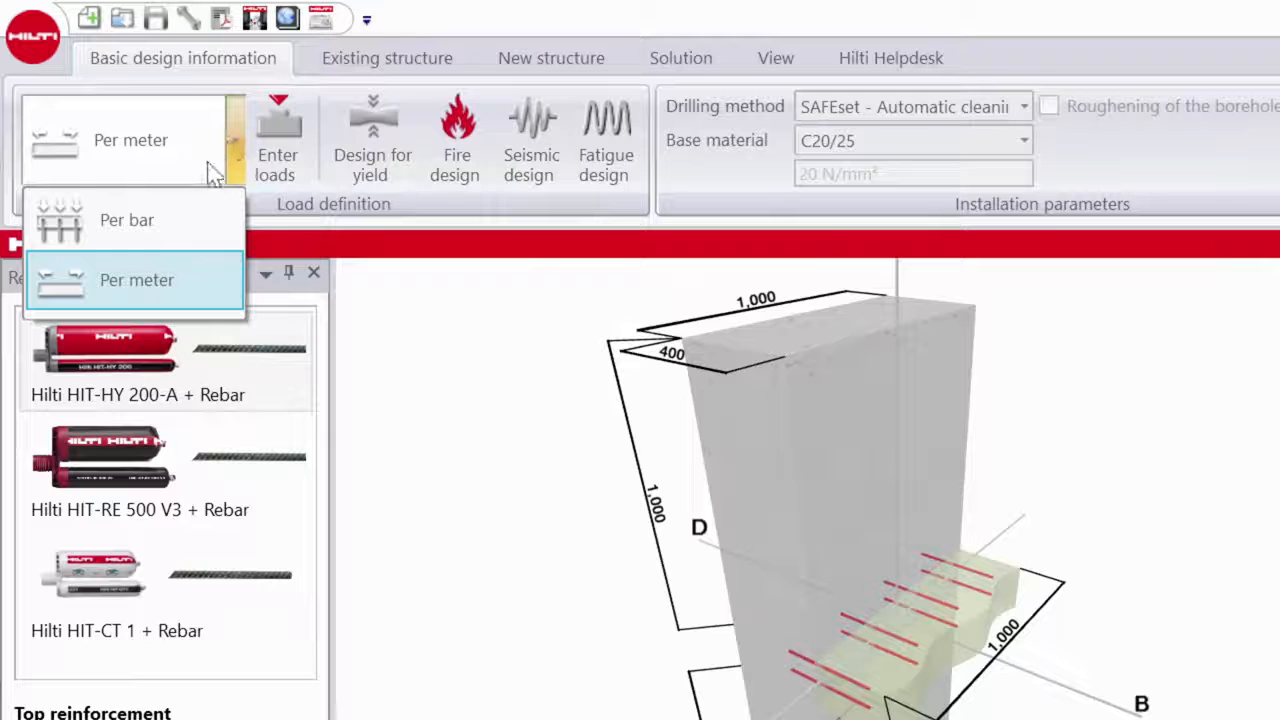
left_click(172, 283)
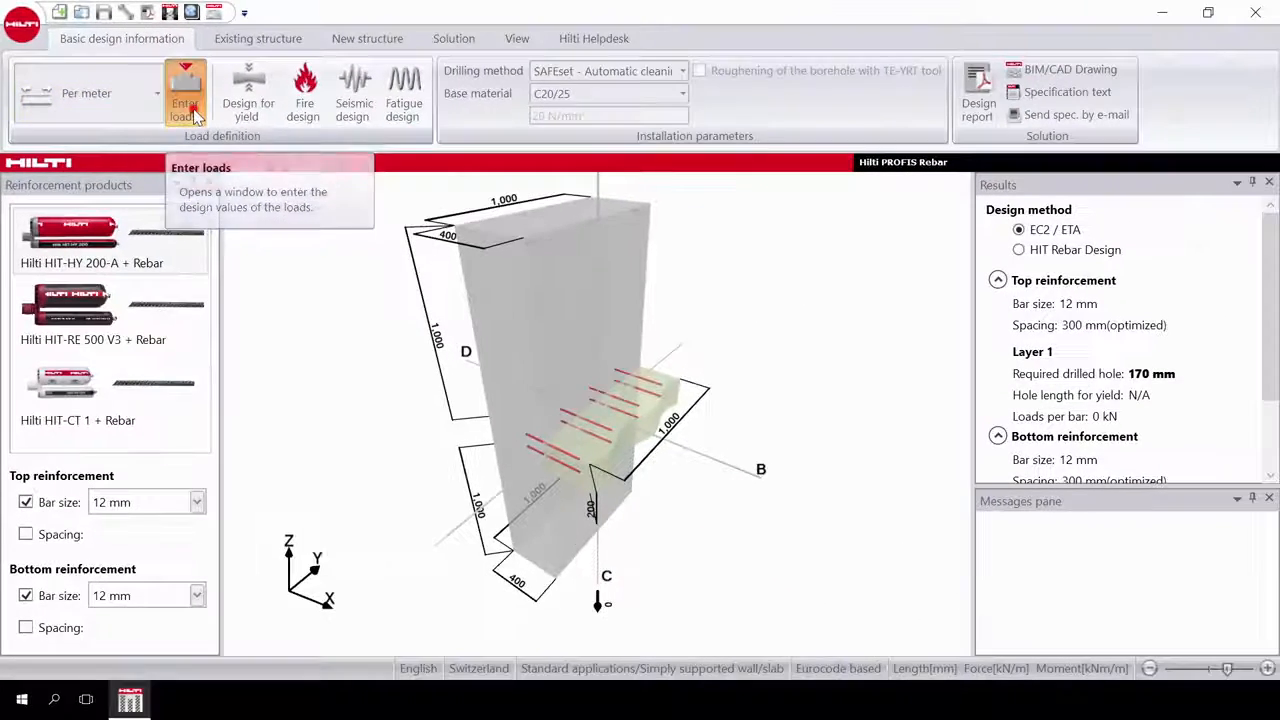
left_click(285, 165)
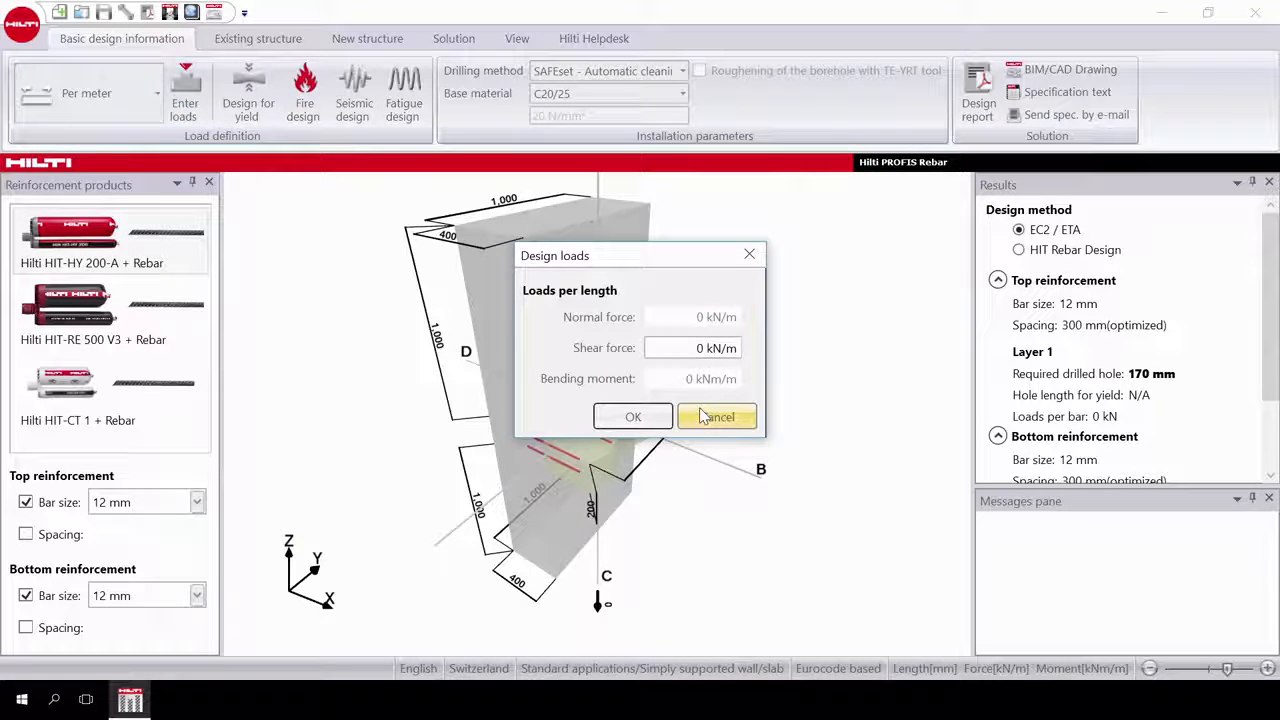
left_click(749, 254)
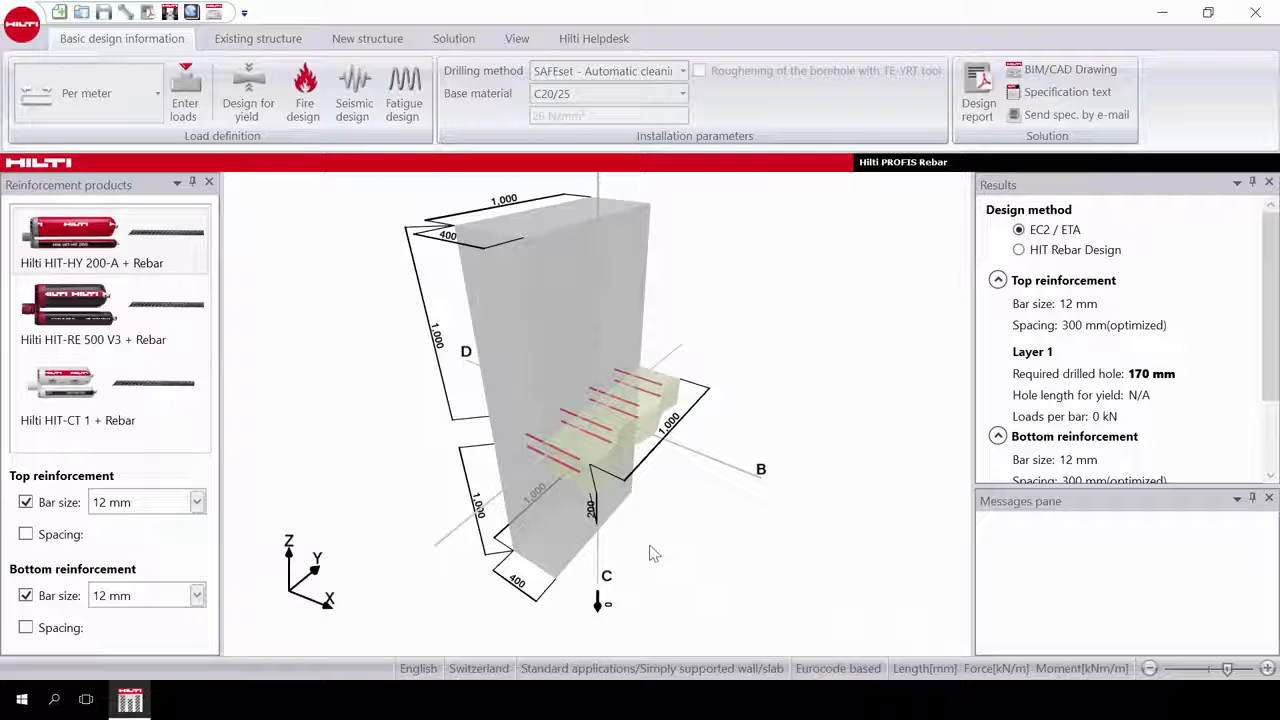
left_click(609, 610)
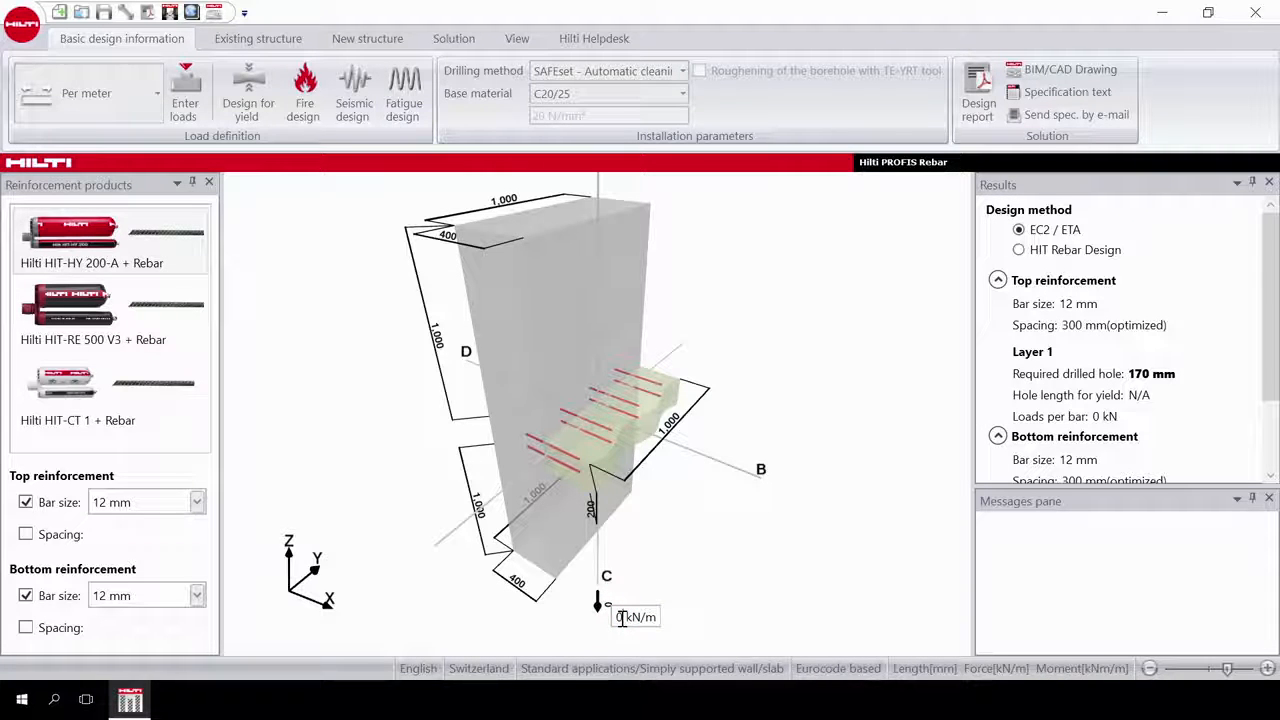
type("100")
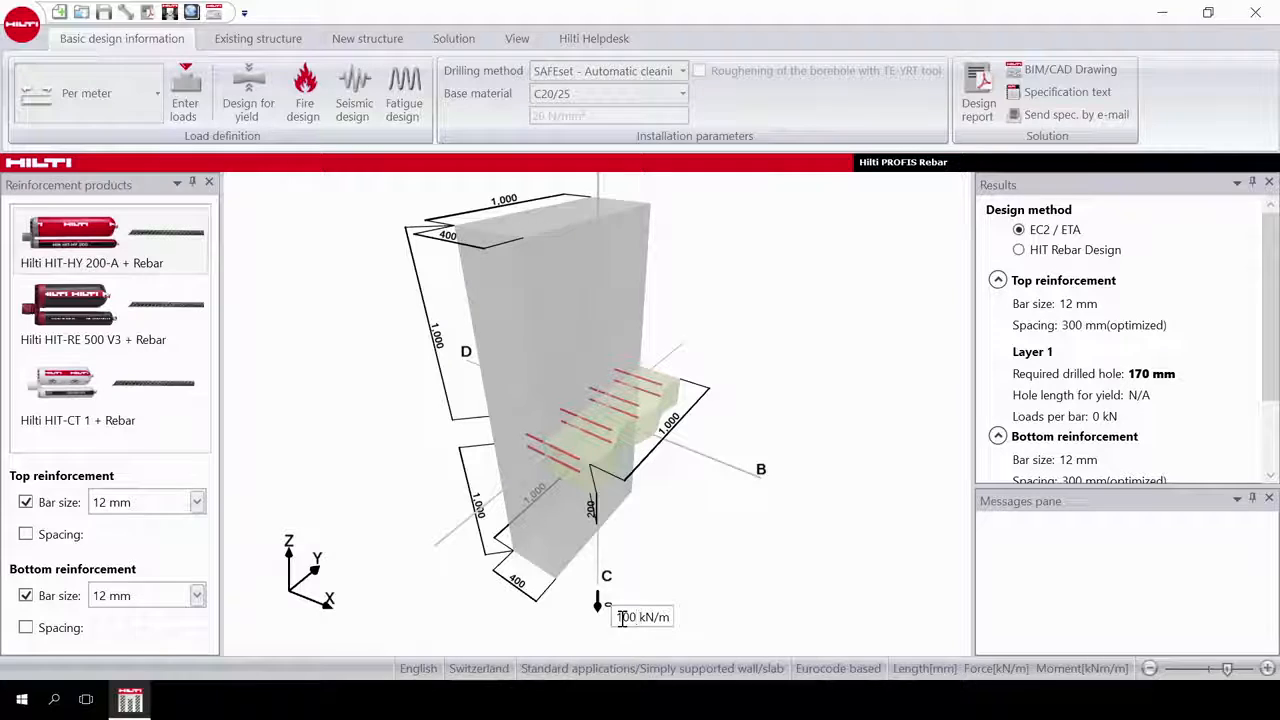
key("Return")
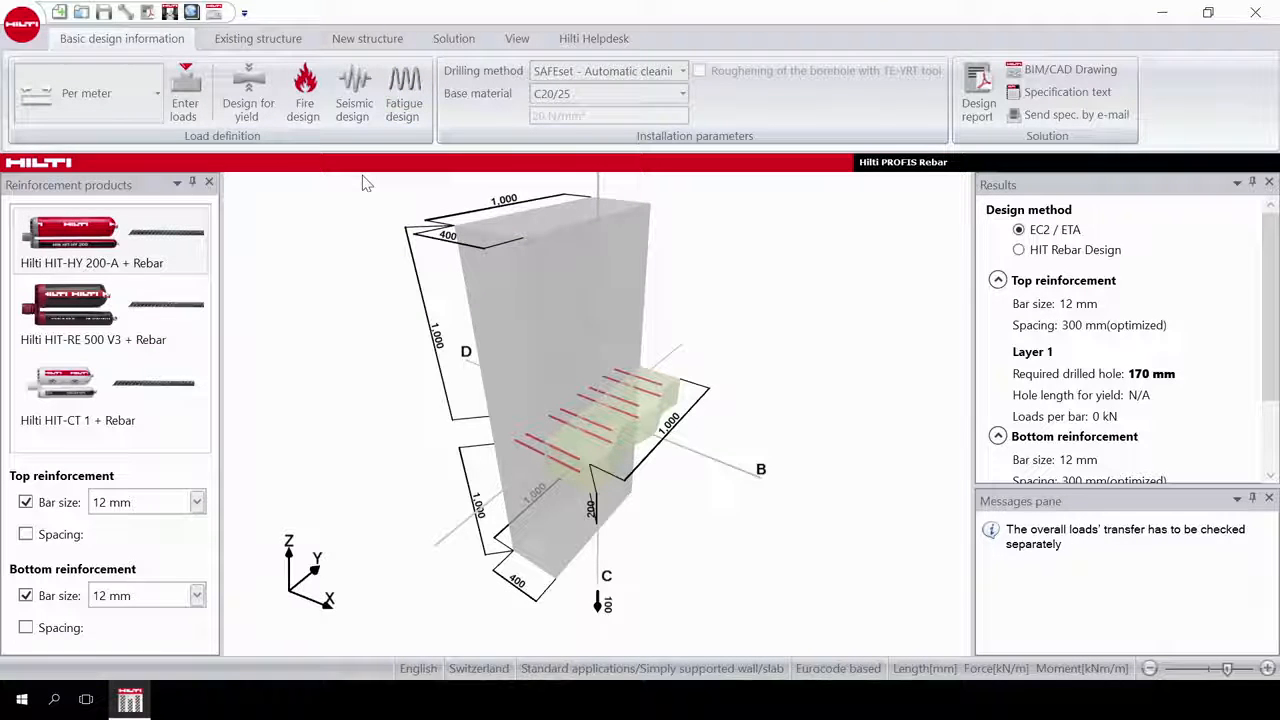
- Set the drilling method to SAFEset - Automatic cleaning and the base material to C20/25
left_click(682, 71)
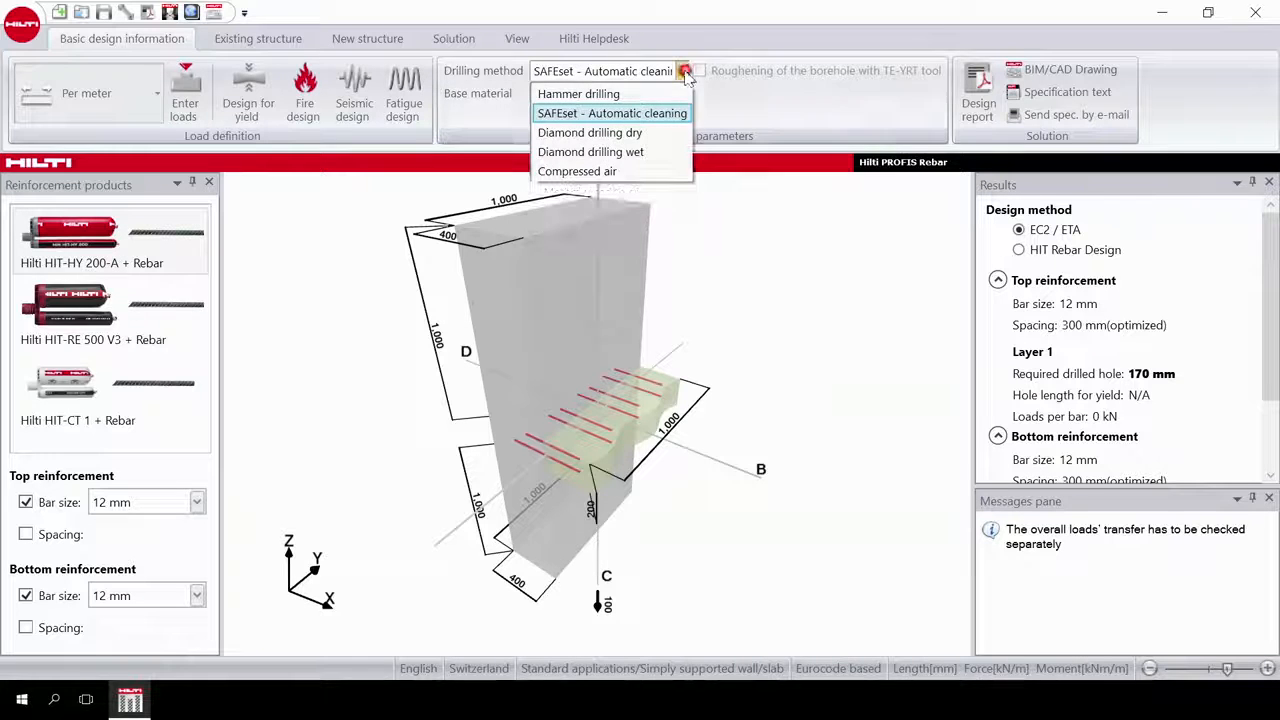
left_click(630, 115)
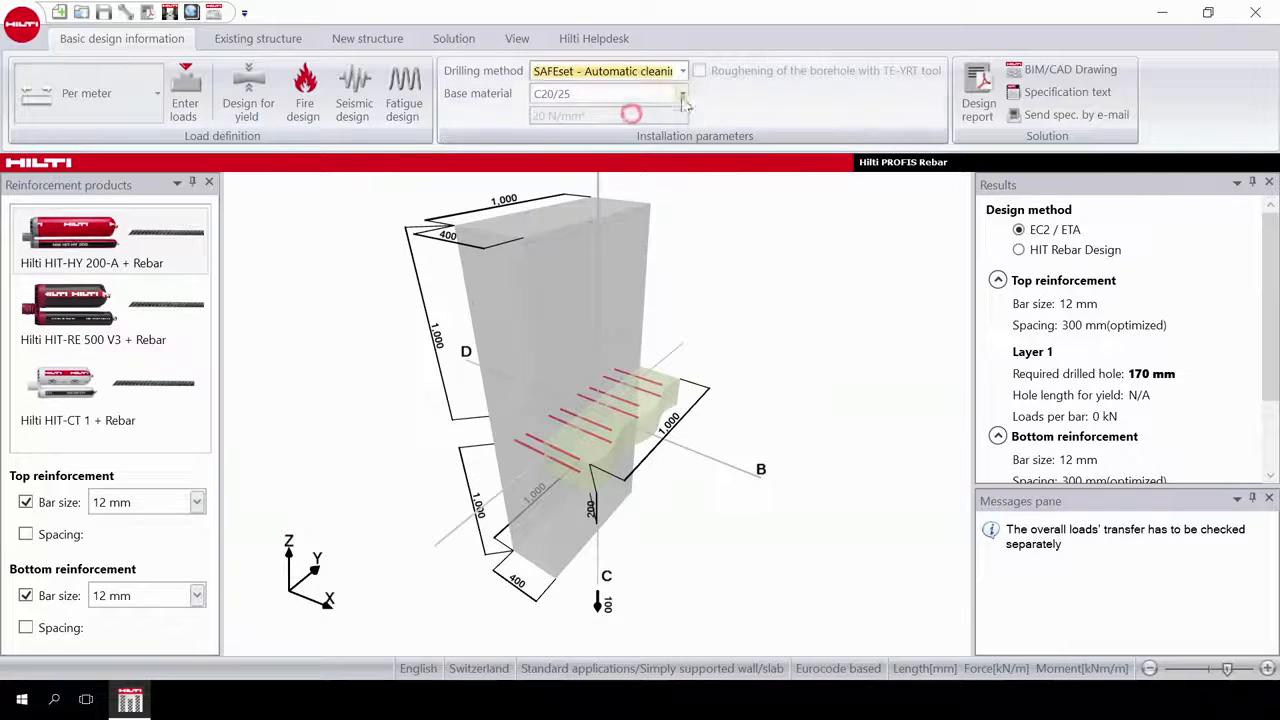
left_click(684, 97)
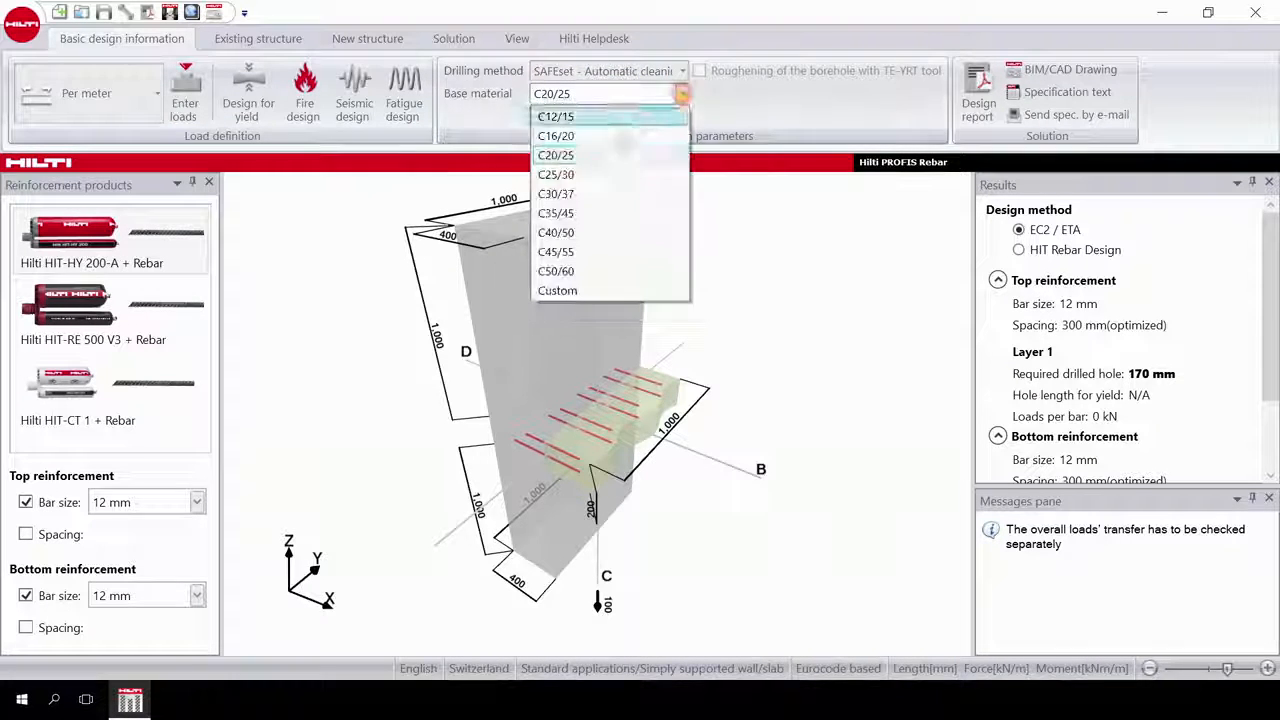
left_click(617, 163)
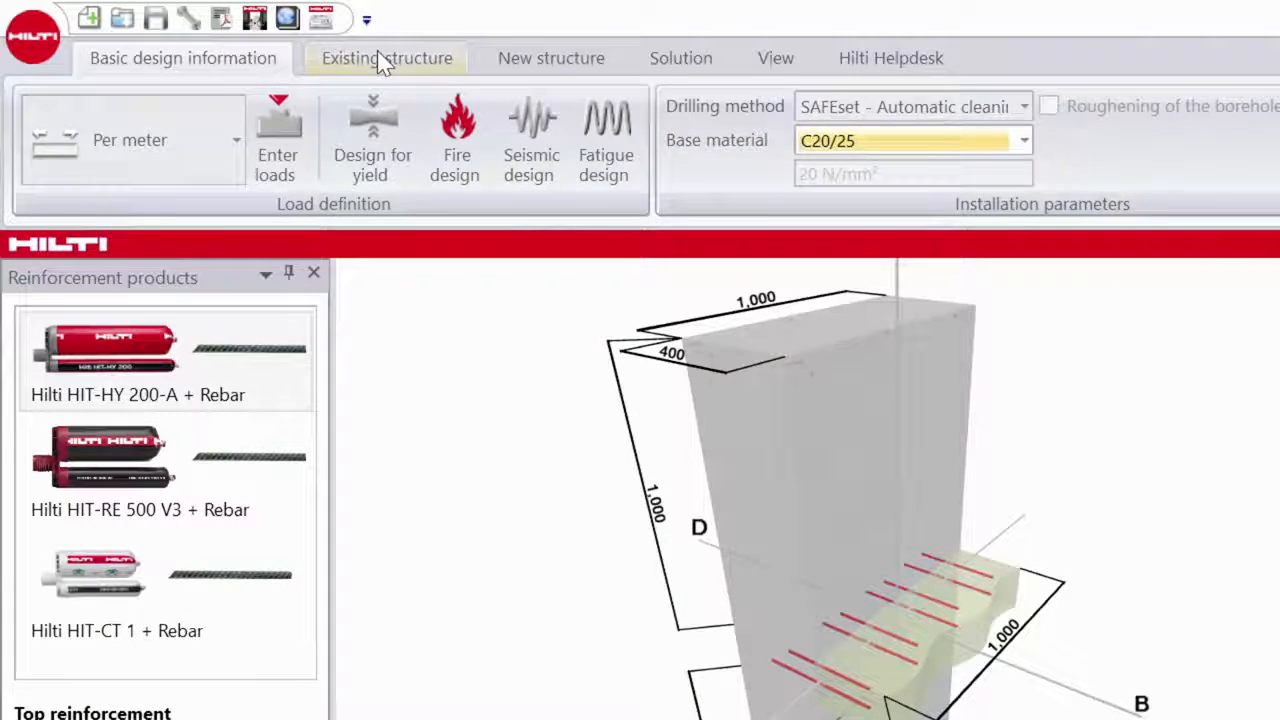
- Set the existing structure's installation temperature range to from 5 °C to 40 °C
left_click(385, 62)
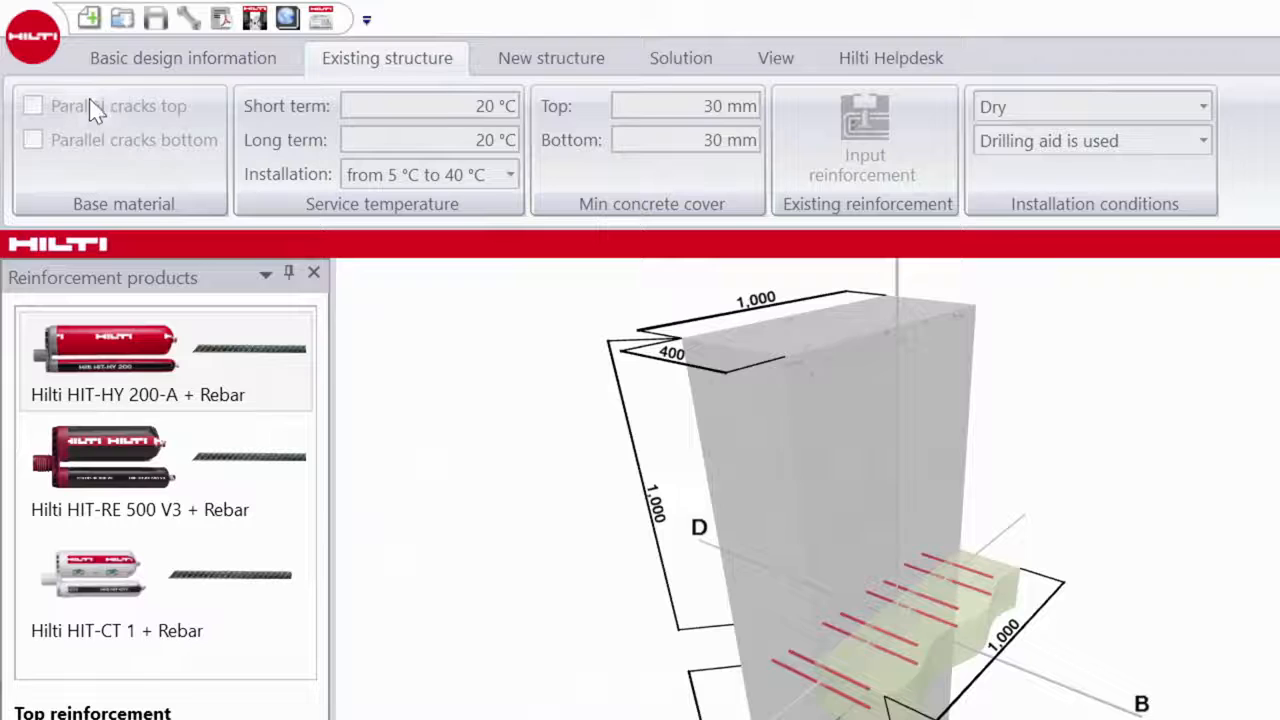
mouse_move(90, 146)
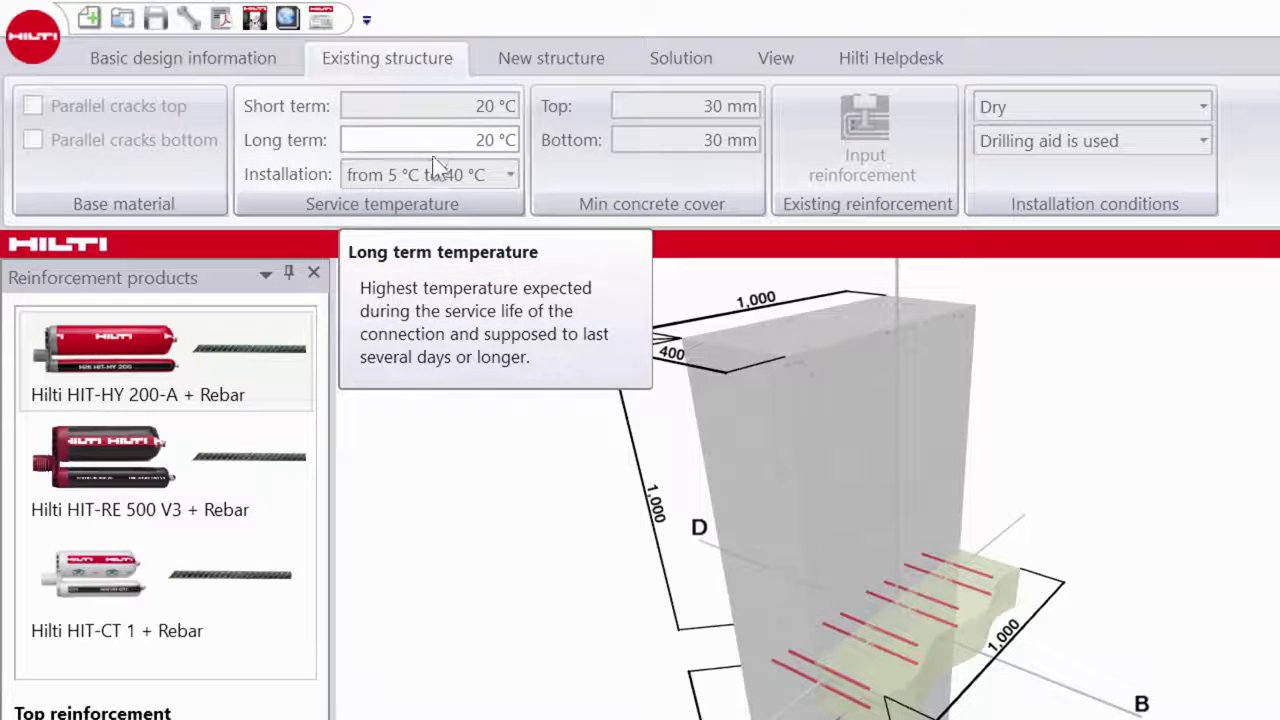
left_click(509, 178)
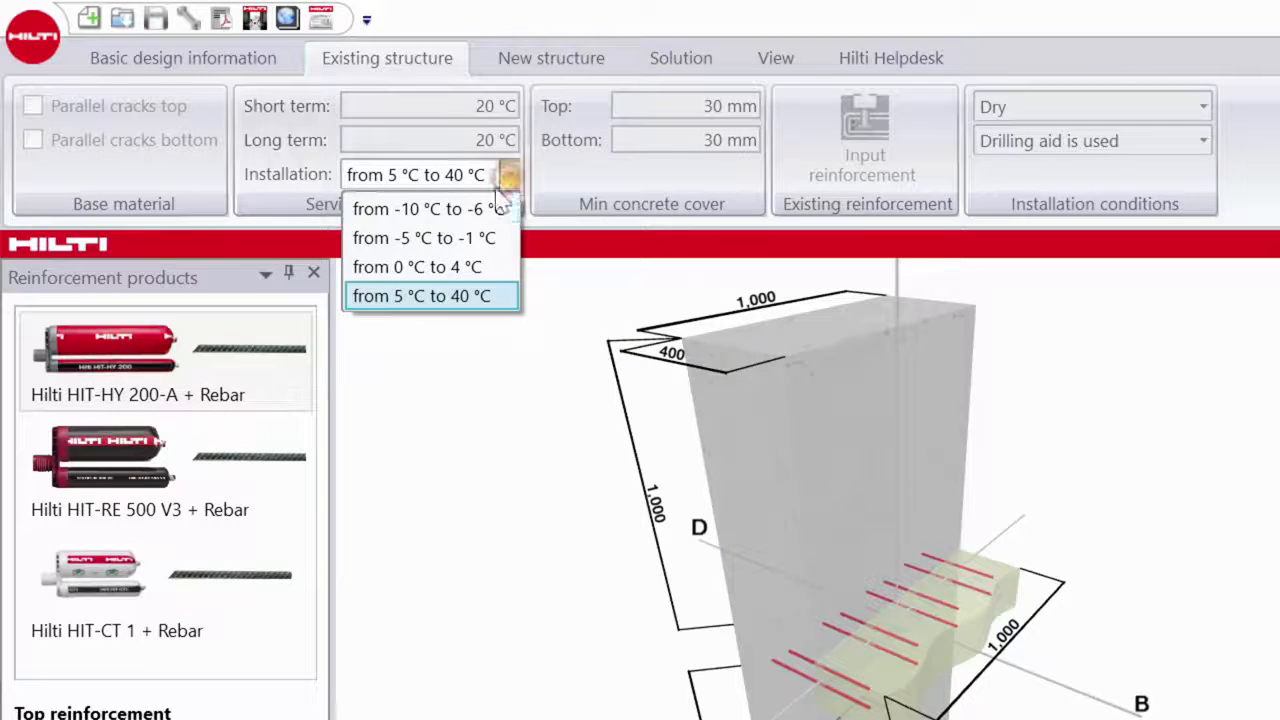
left_click(484, 300)
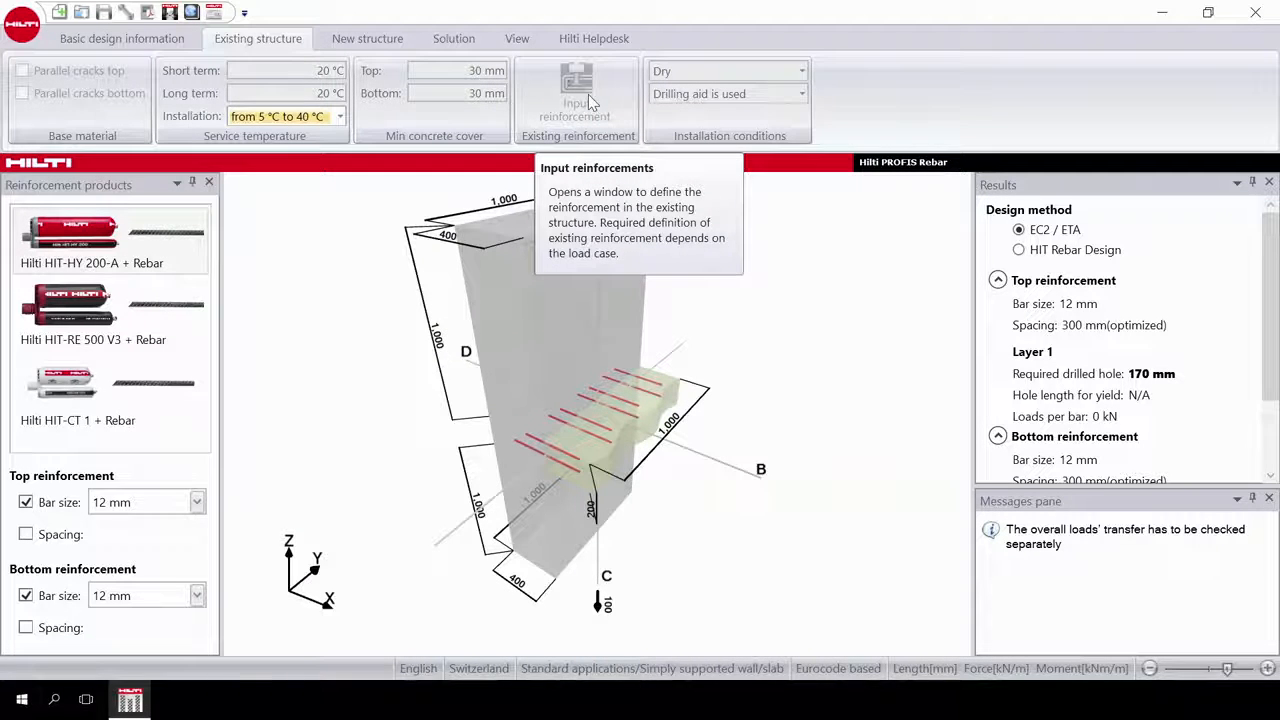
- Set the existing structure's installation conditions to Dry and Drilling aid is used
left_click(802, 72)
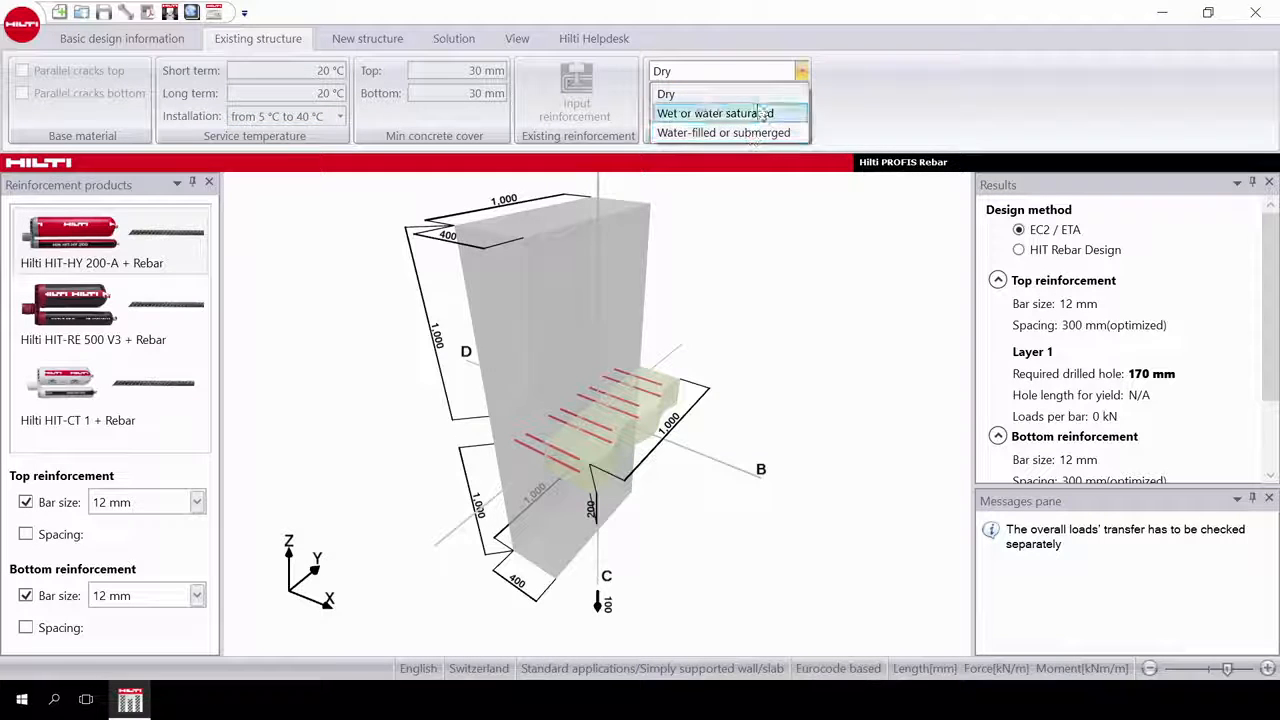
left_click(760, 95)
left_click(802, 94)
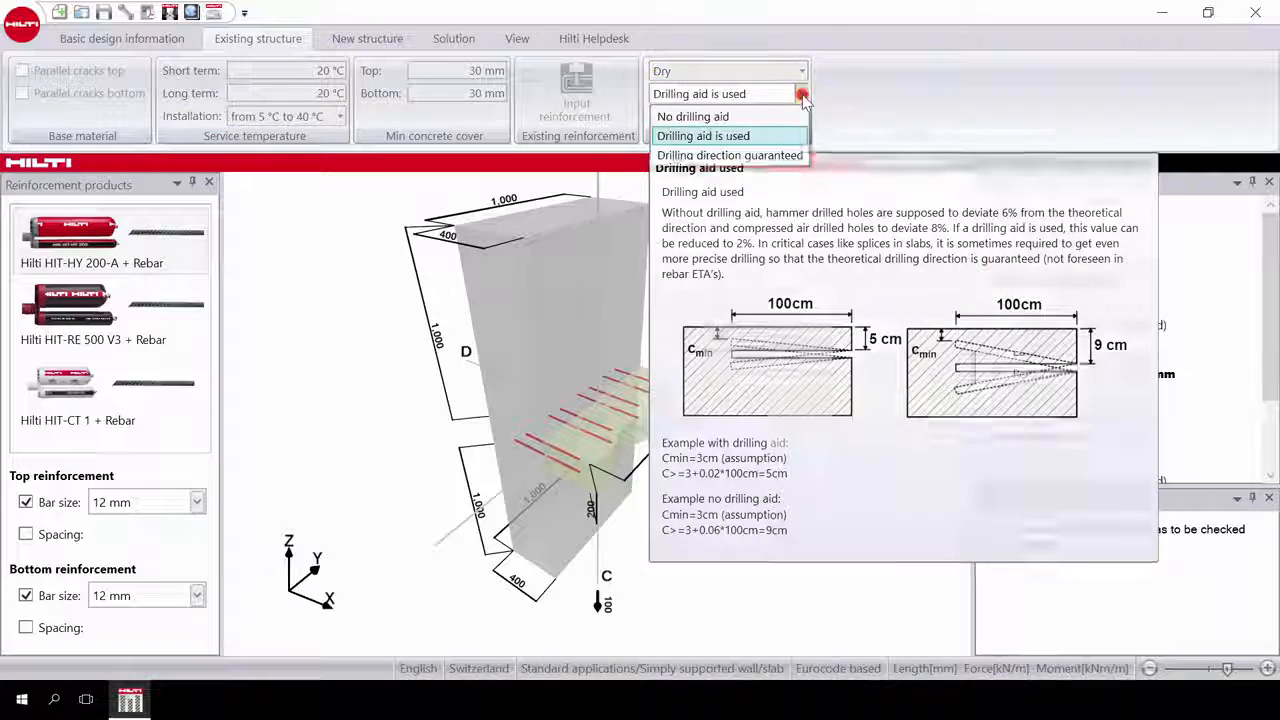
left_click(765, 136)
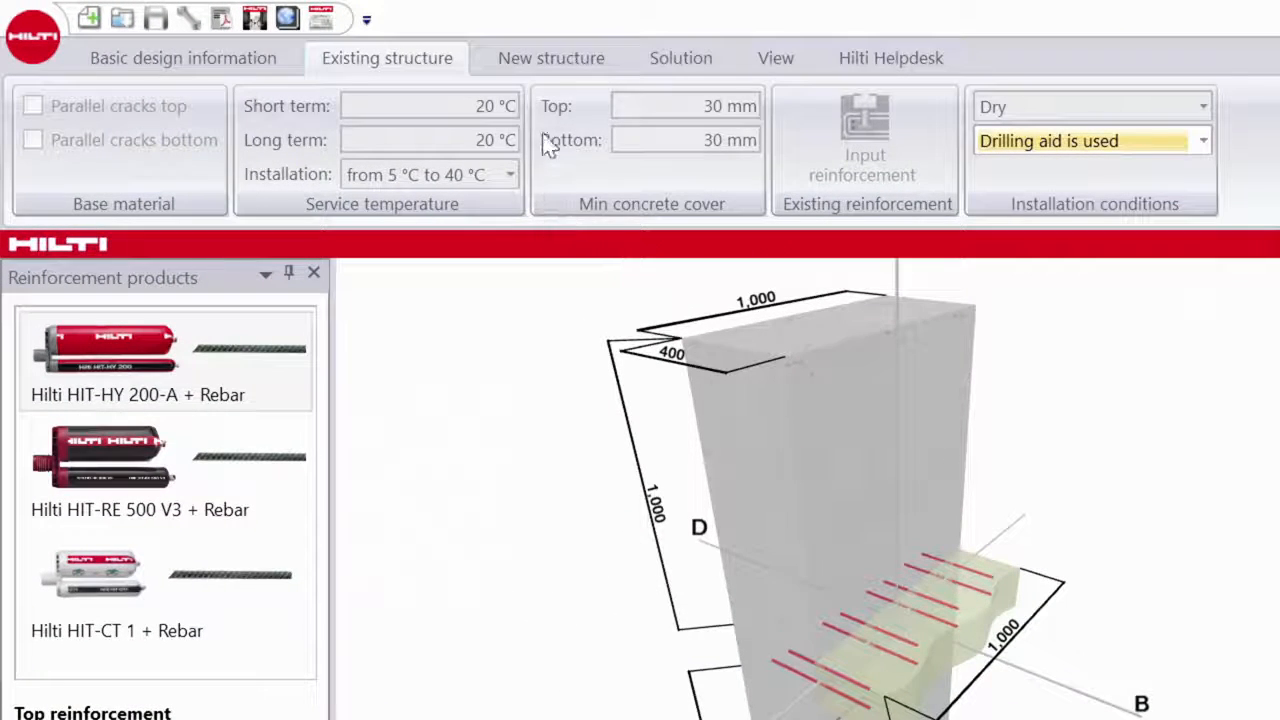
- Set the bond condition to Good for both the top and bottom reinforcement of the new structure
left_click(551, 64)
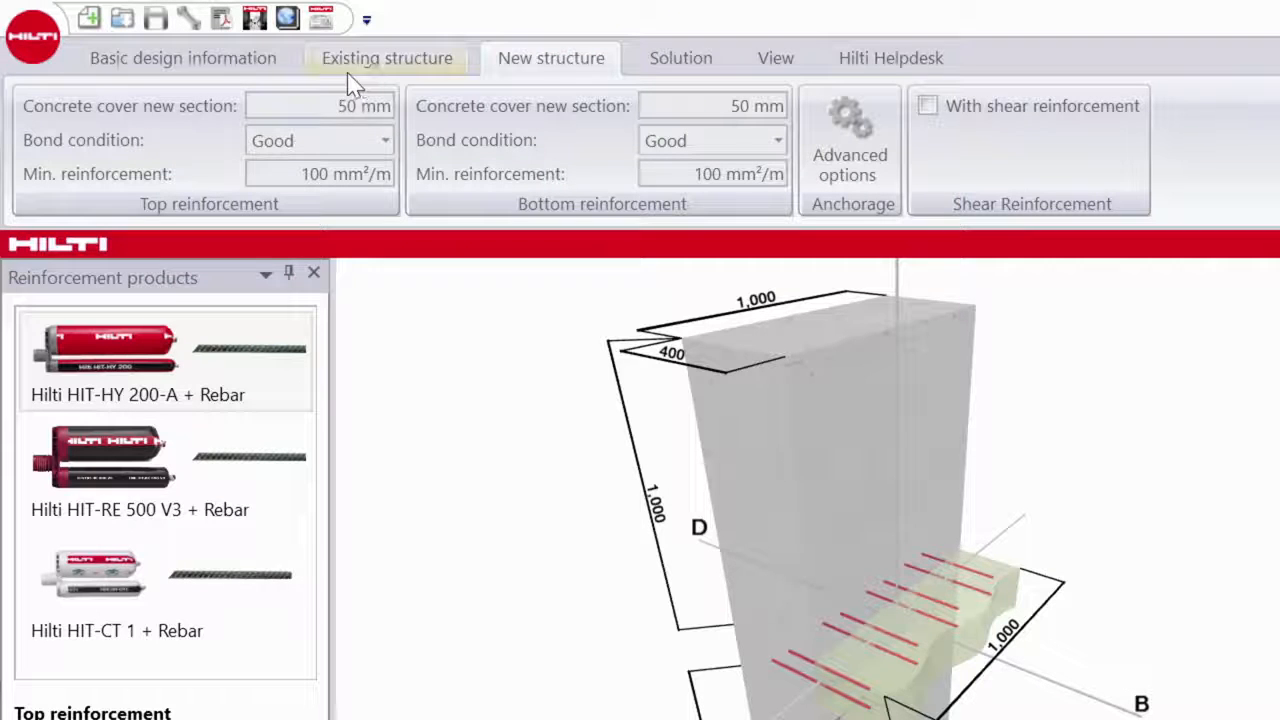
left_click(374, 138)
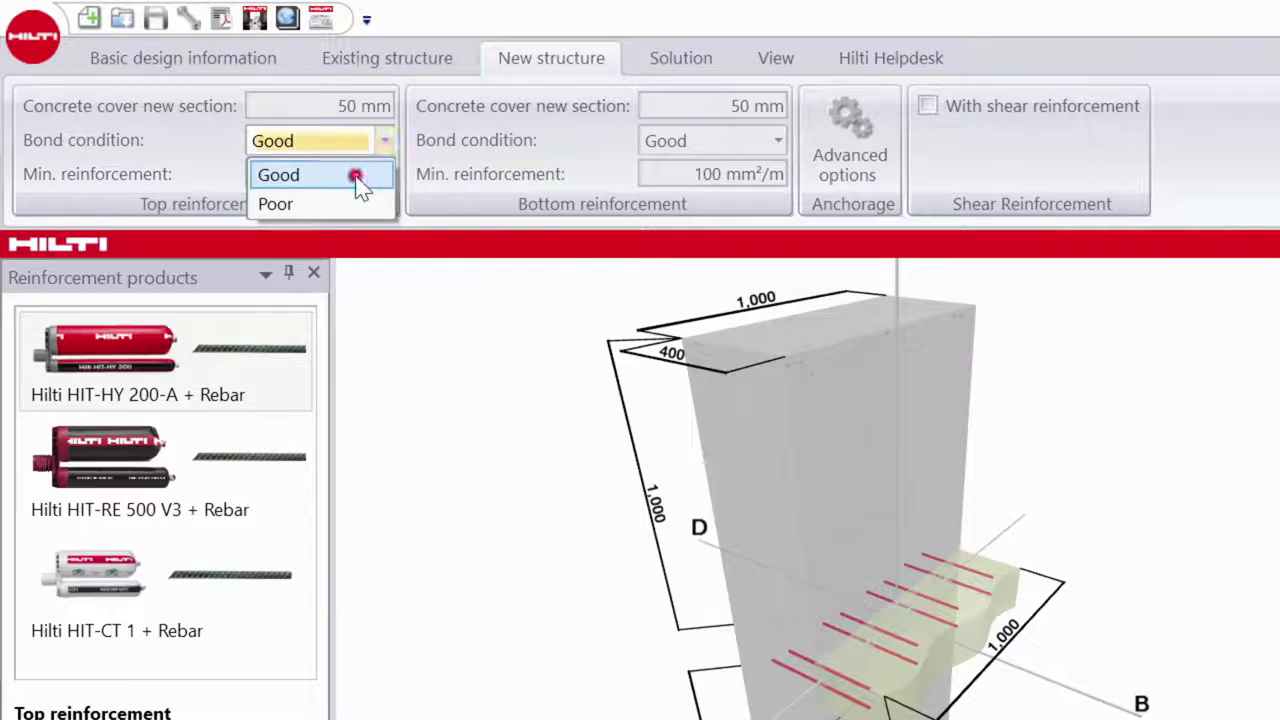
left_click(357, 174)
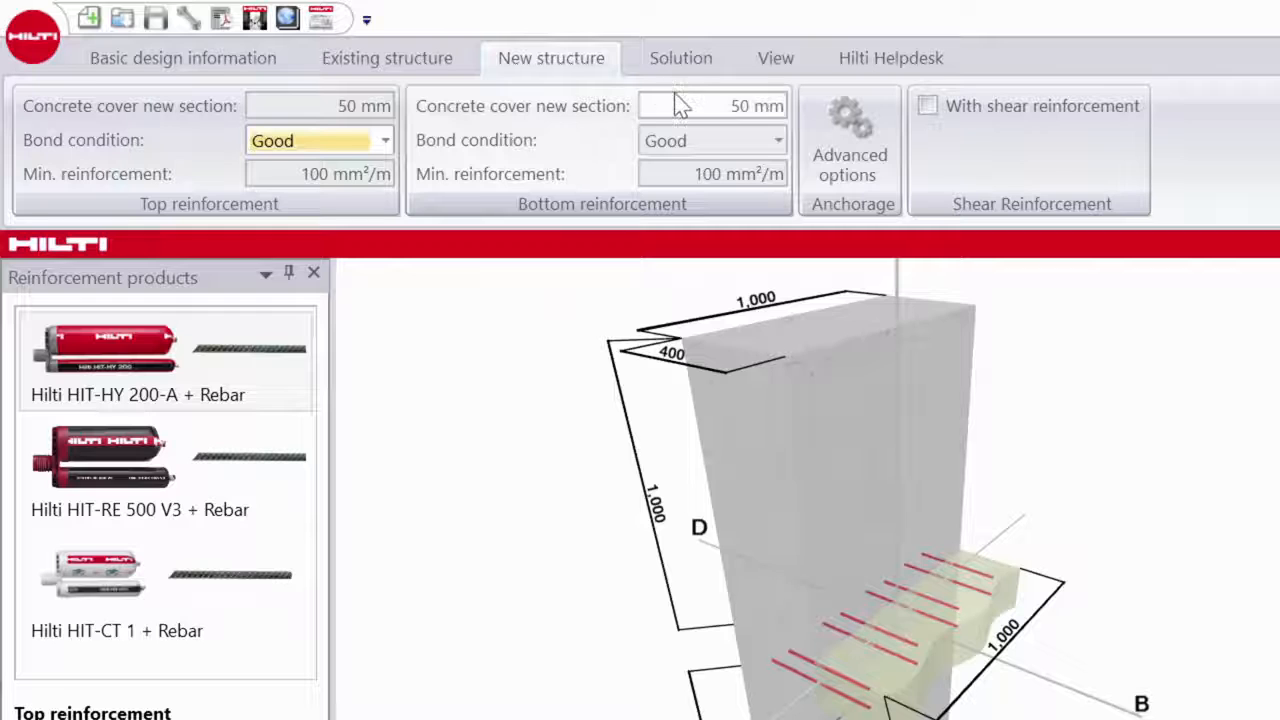
left_click(740, 140)
left_click(720, 180)
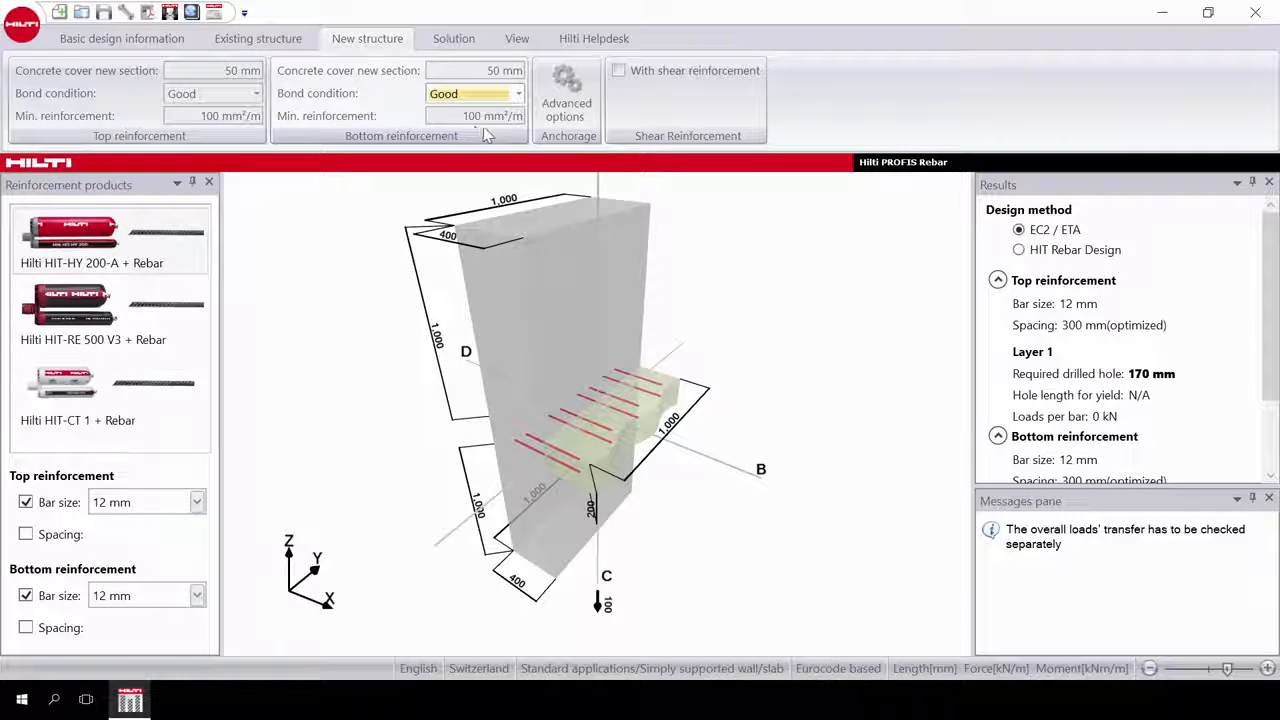
- Set the top reinforcement to 1 layer in the advanced anchorage options and enable shear reinforcement for the new structure
left_click(567, 102)
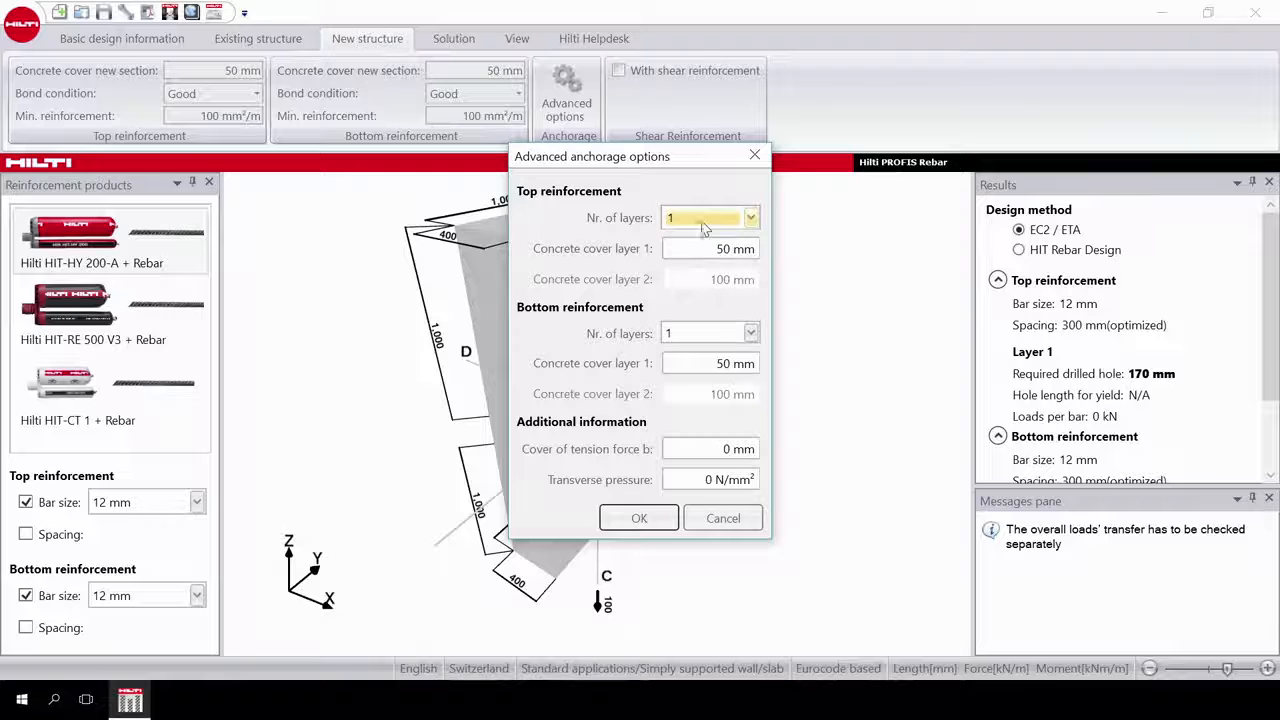
left_click(750, 218)
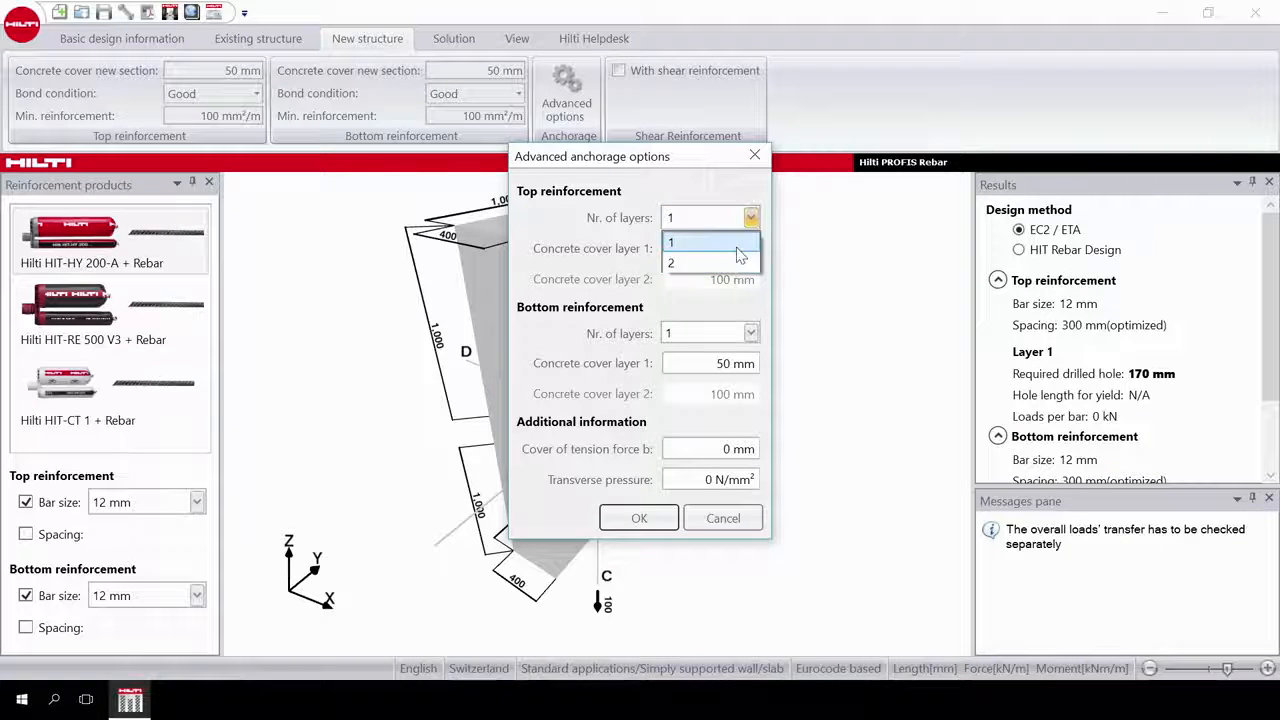
left_click(738, 247)
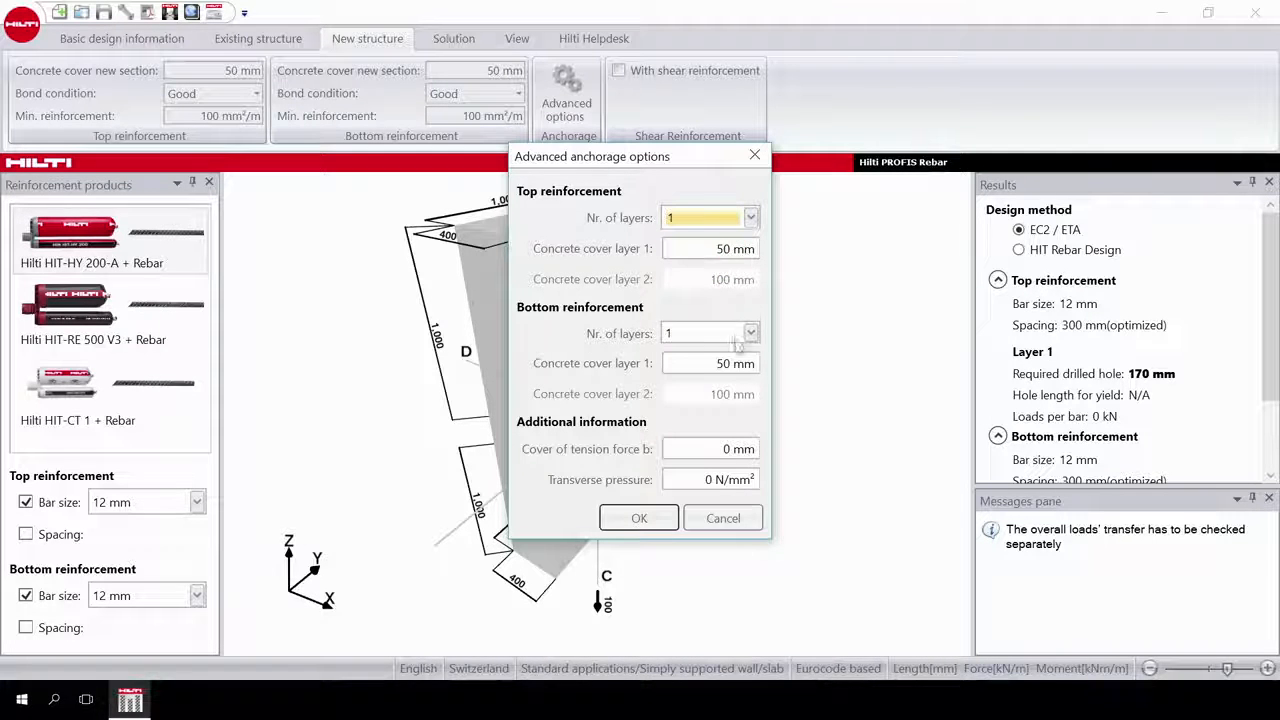
left_click(639, 518)
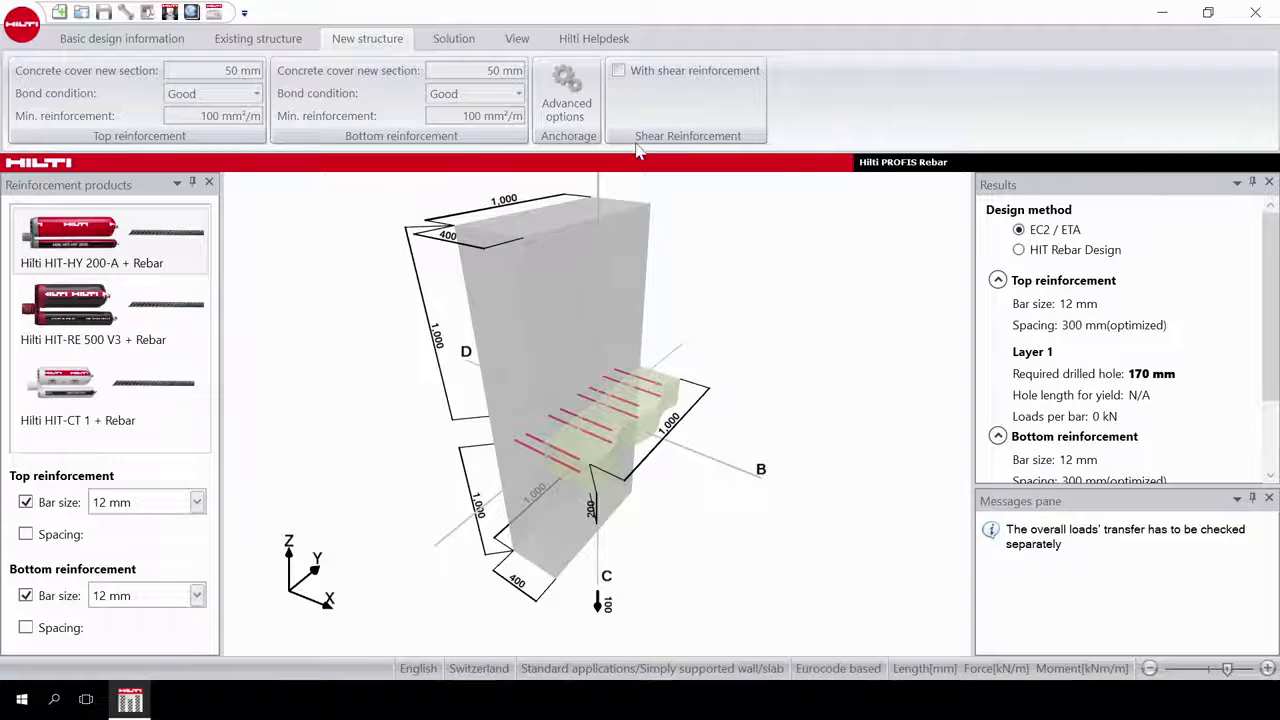
left_click(619, 72)
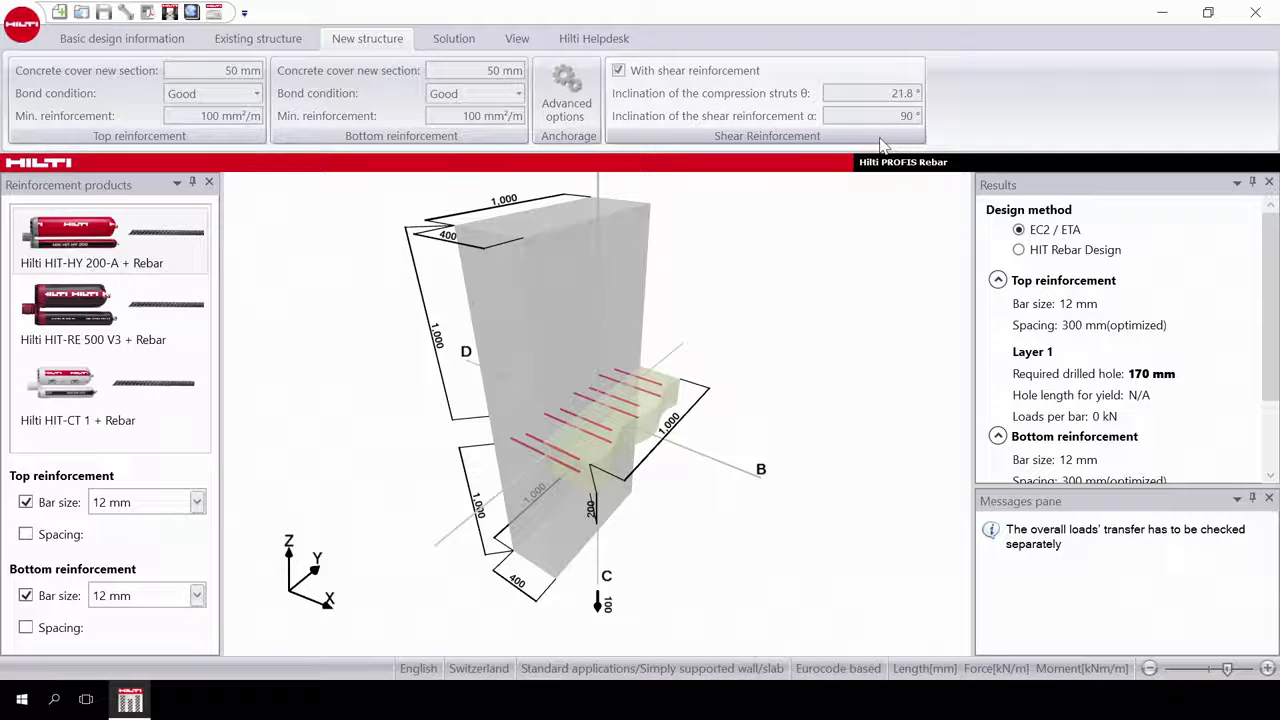
- Set the top and bottom reinforcement bar sizes to 12 mm and try a fixed spacing for the top bars
left_click(196, 503)
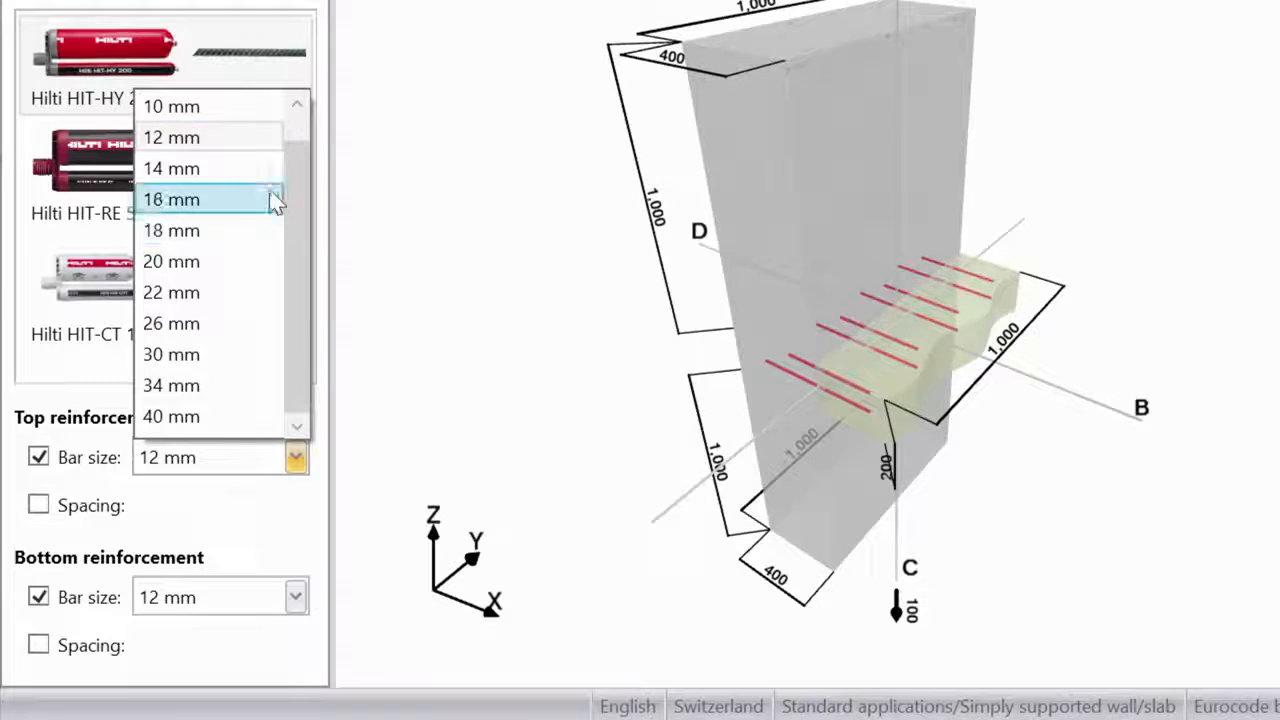
left_click(250, 137)
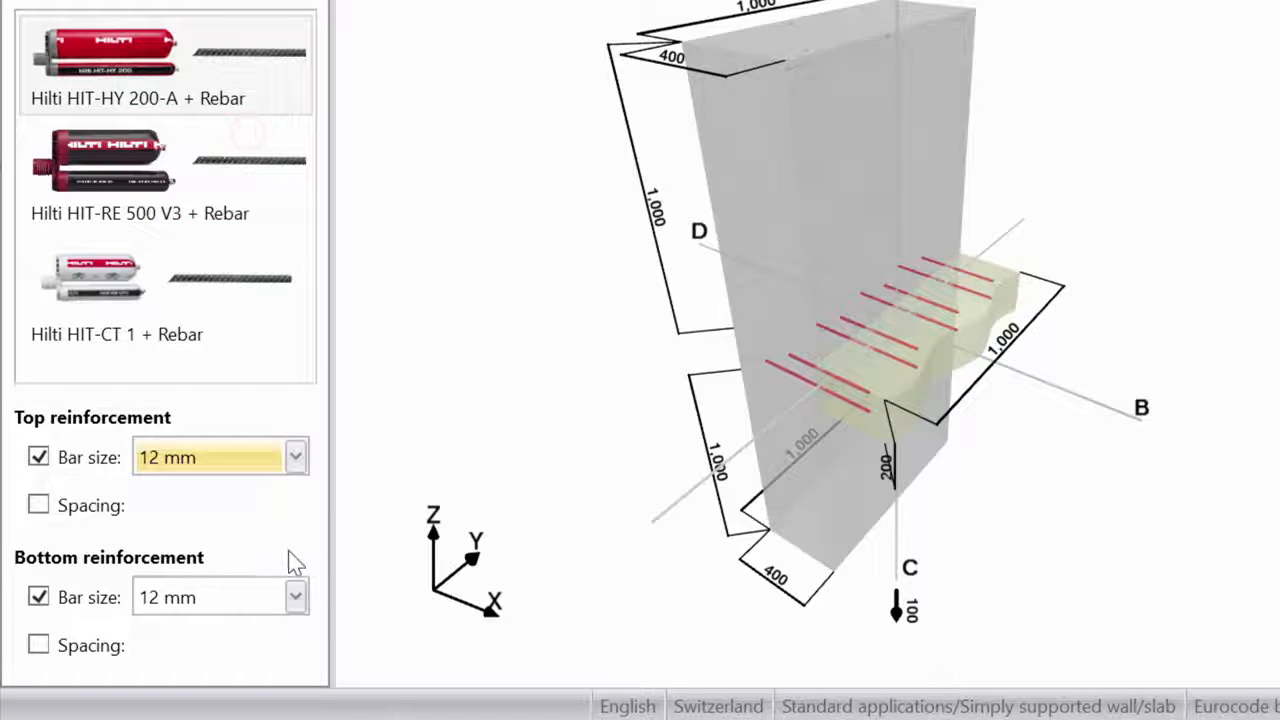
left_click(296, 597)
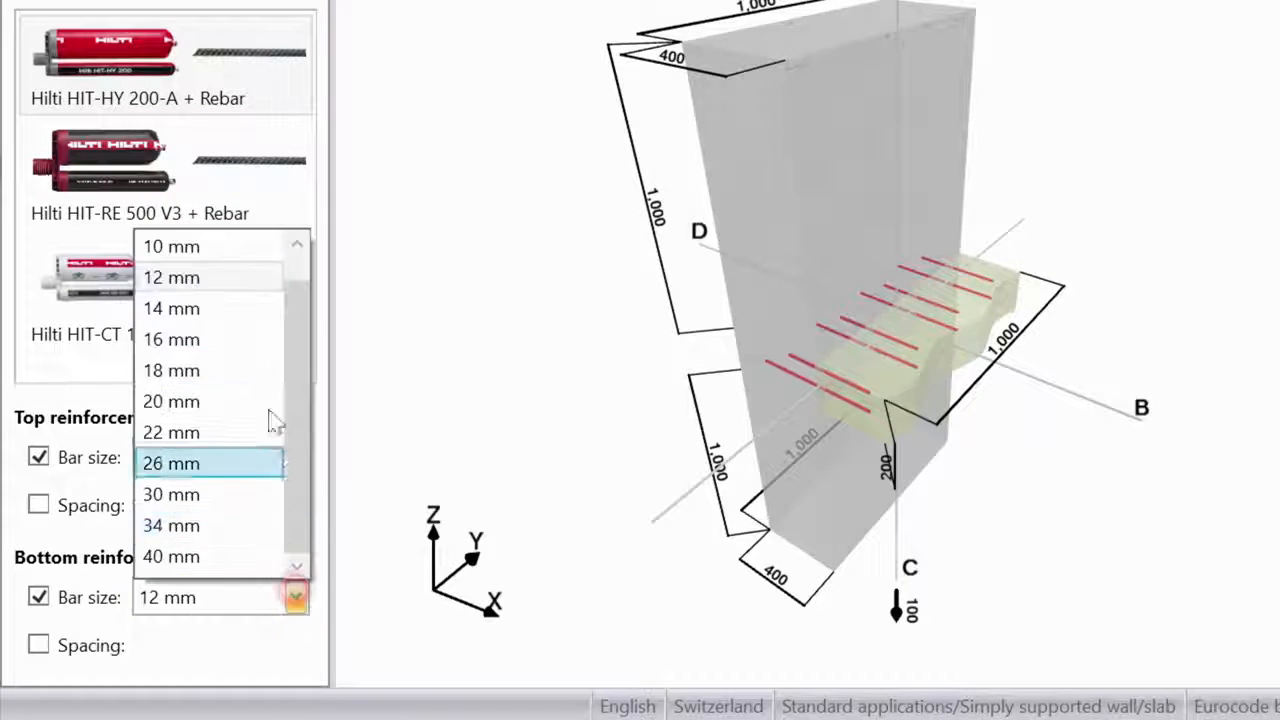
left_click(258, 280)
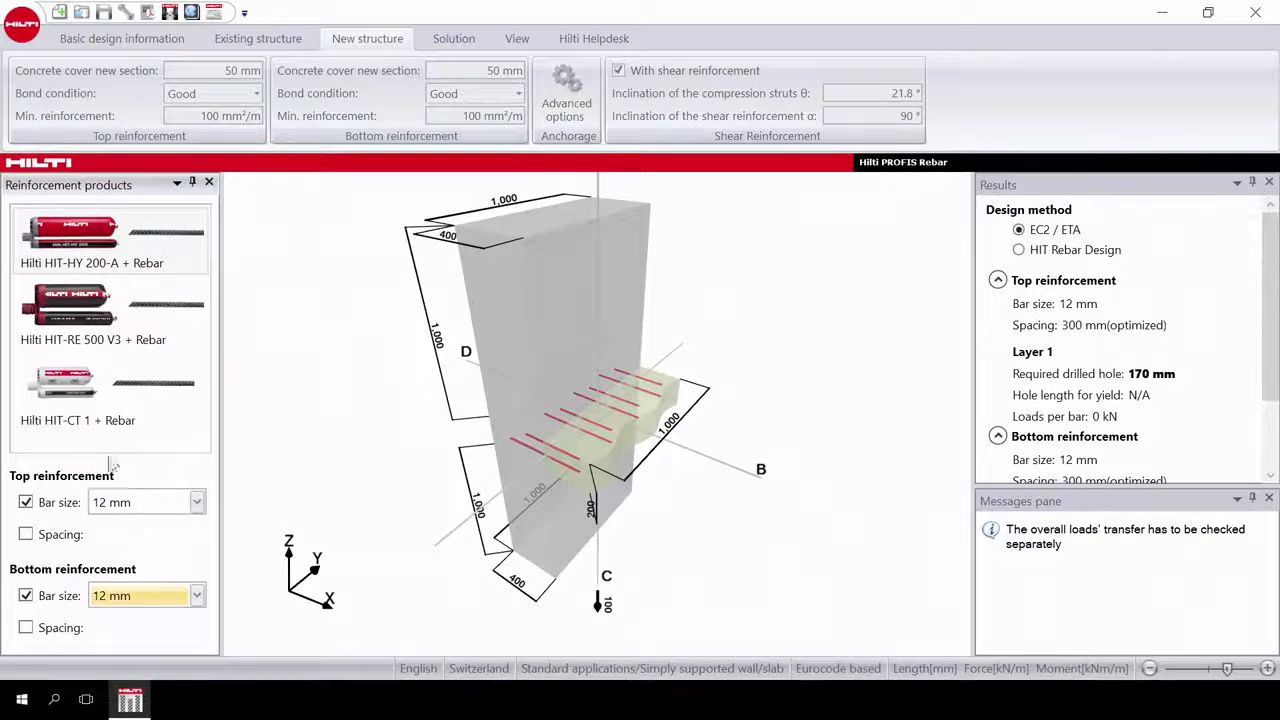
left_click(26, 535)
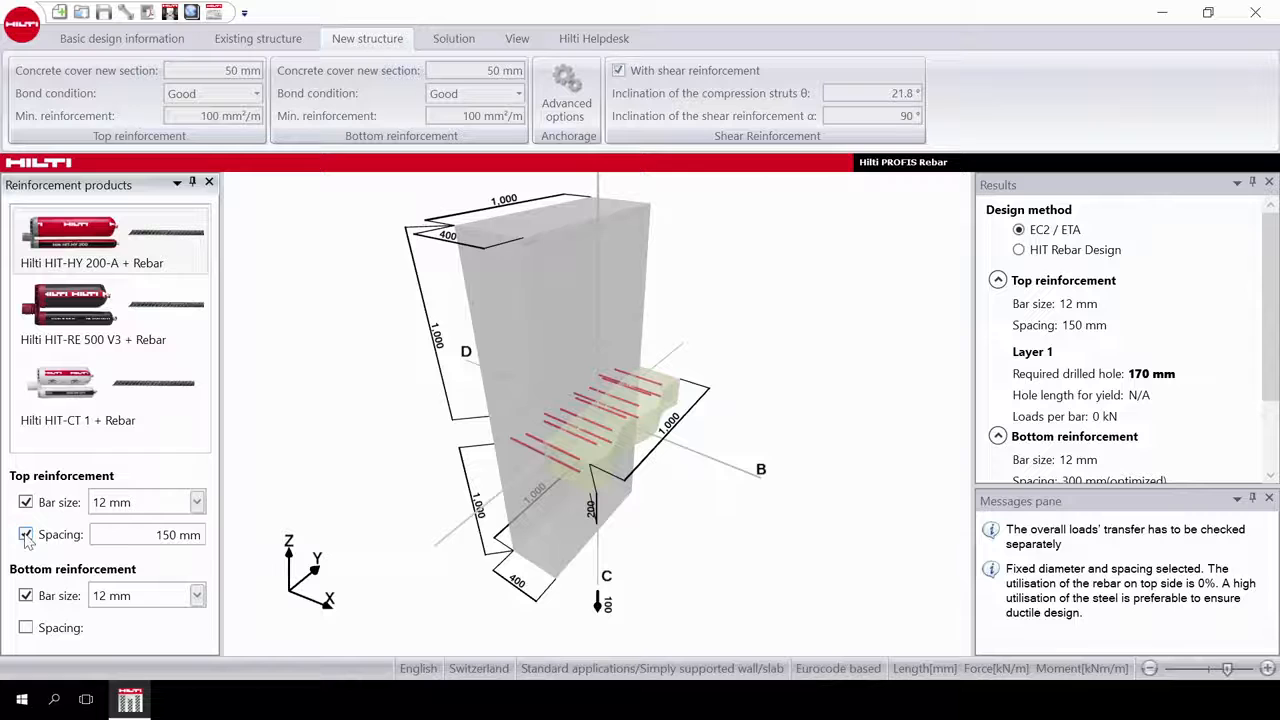
left_click(26, 535)
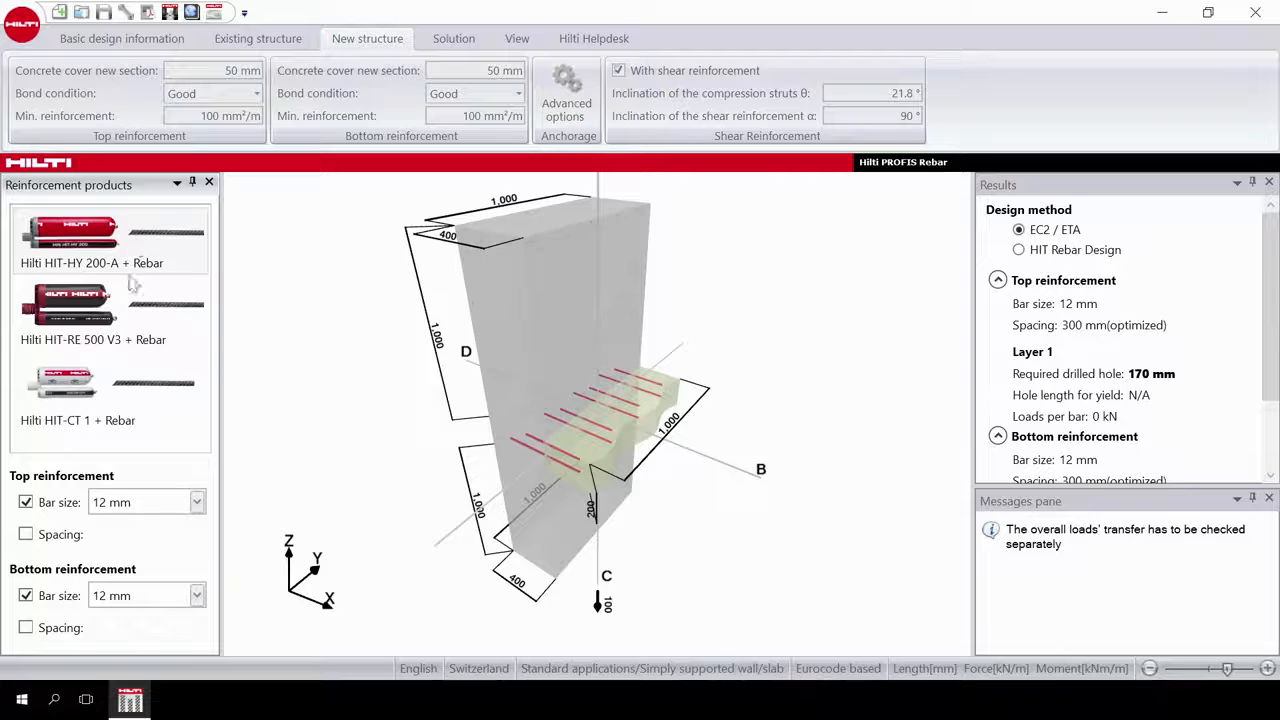
- Select the Hilti HIT-RE 500 V3 + Rebar product and calculate the connection with the HIT Rebar Design method
left_click(116, 340)
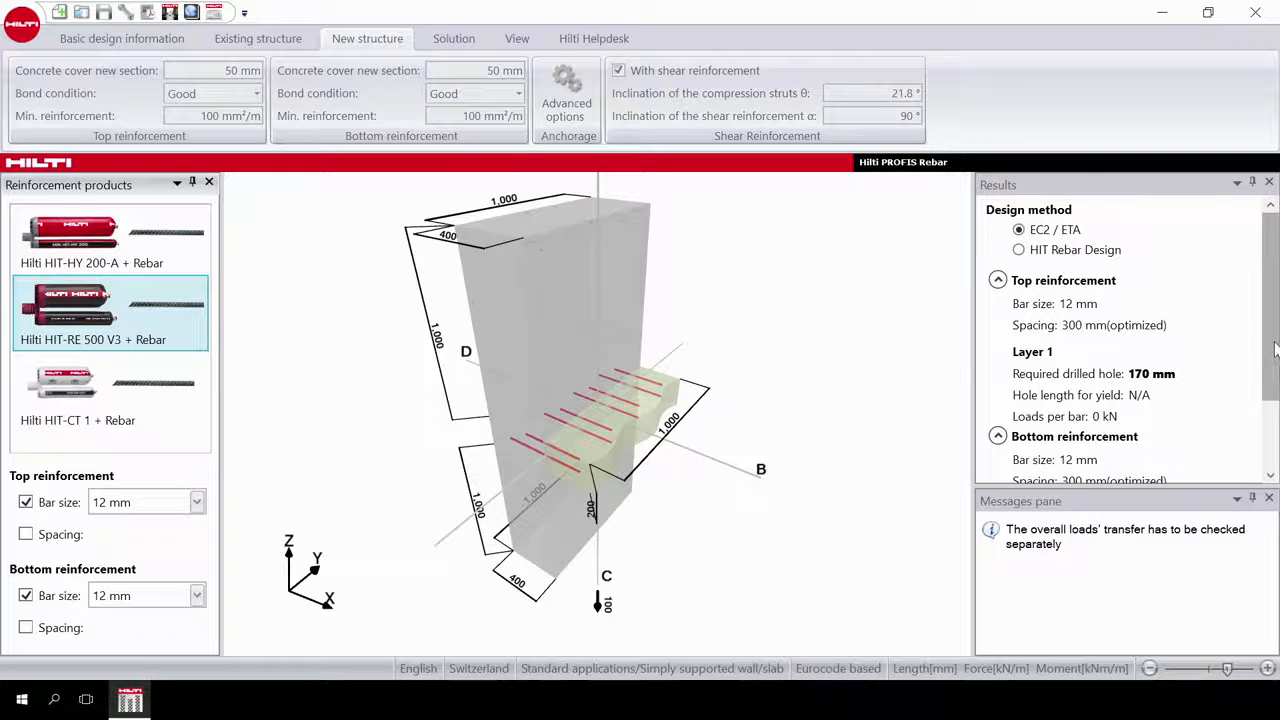
left_click_drag(1267, 330, 1270, 412)
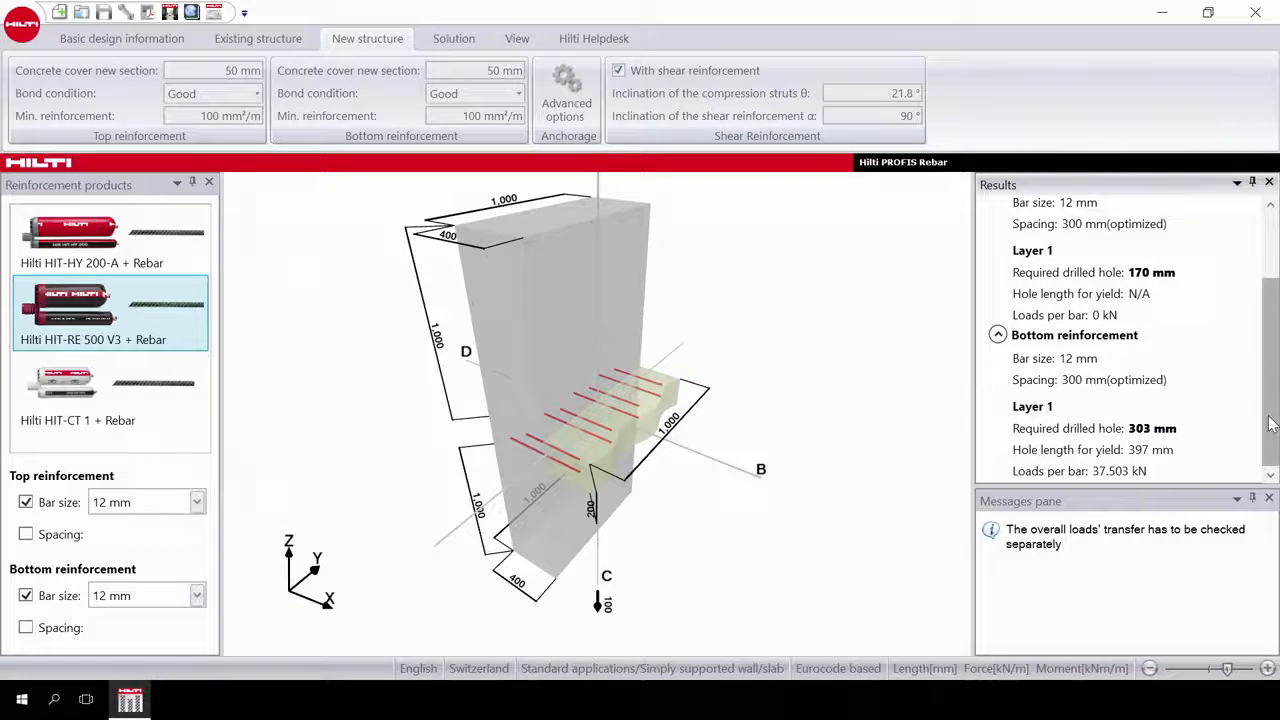
scroll(1204, 444, "up", 3)
left_click(1019, 250)
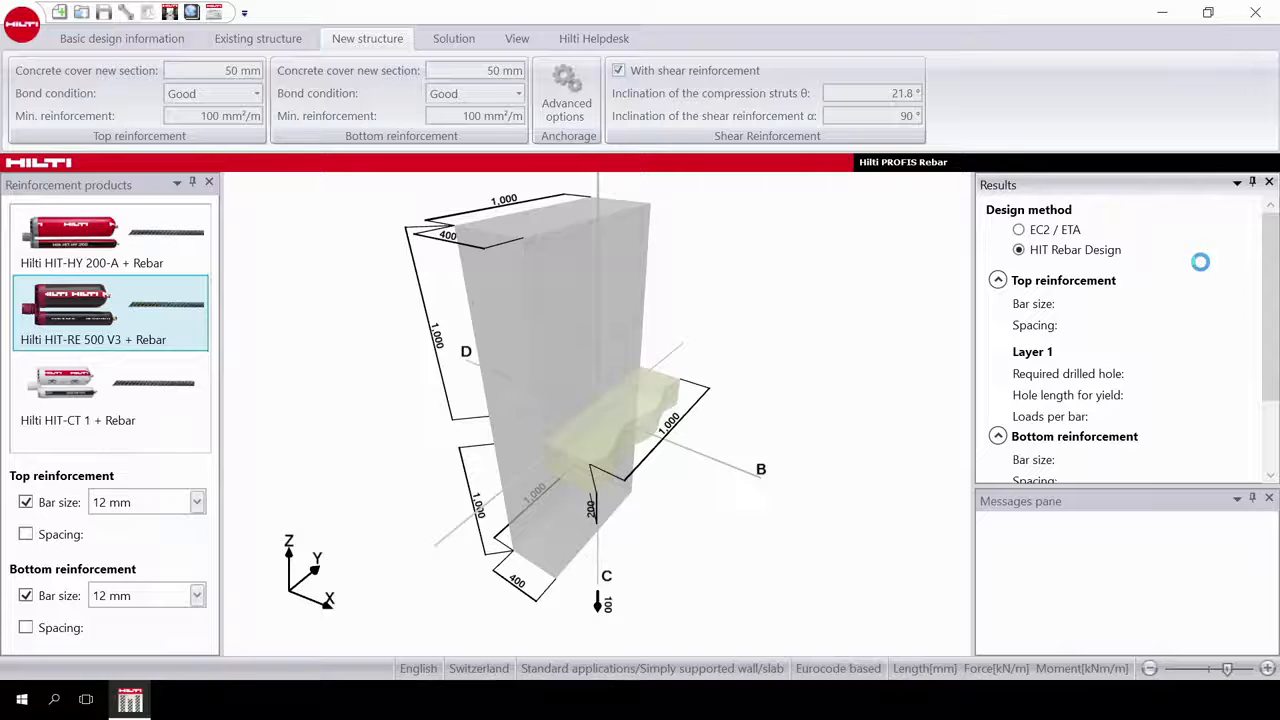
scroll(1266, 270, "down", 2)
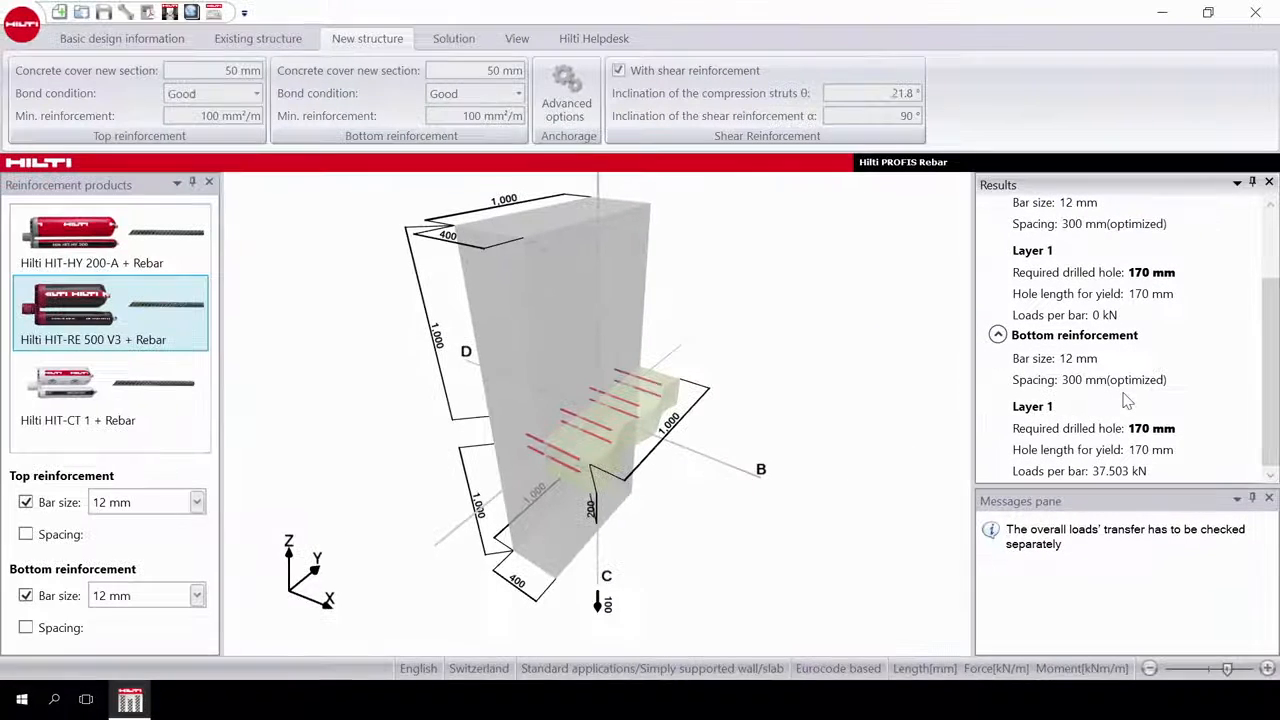
- Examine the settings available for the design report and close them without generating a report
left_click(455, 40)
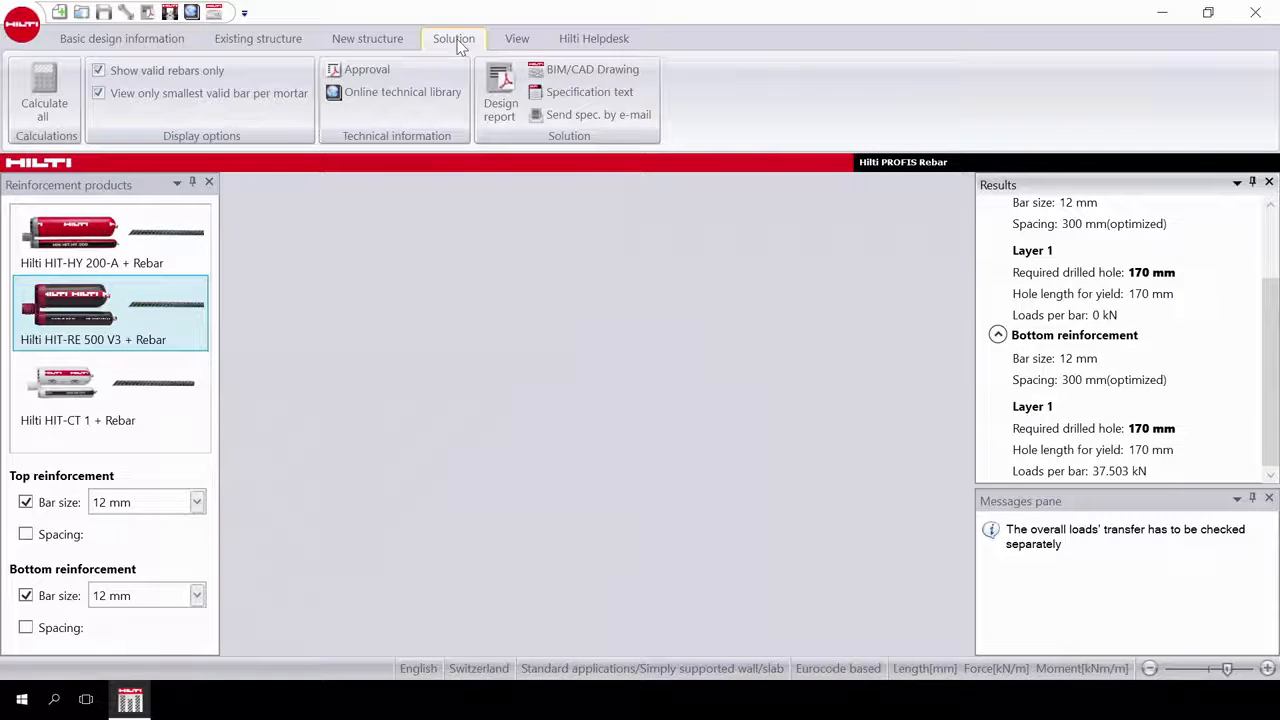
left_click(494, 97)
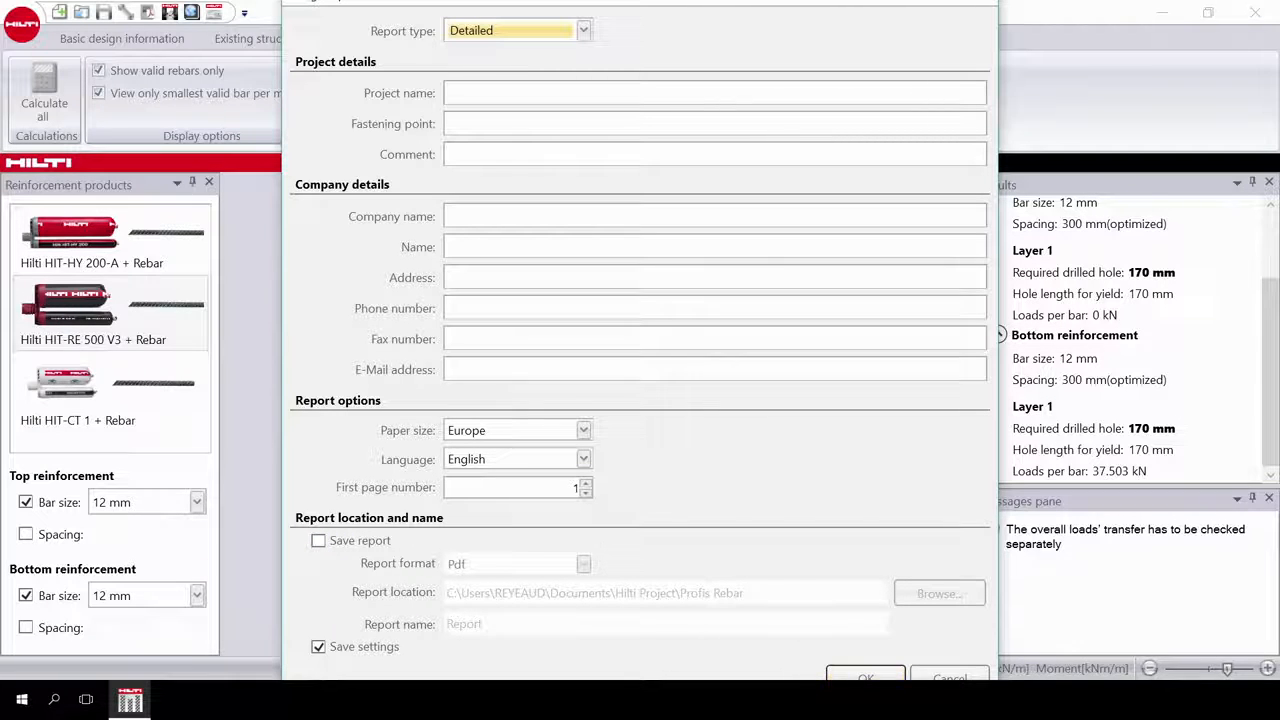
left_click(949, 677)
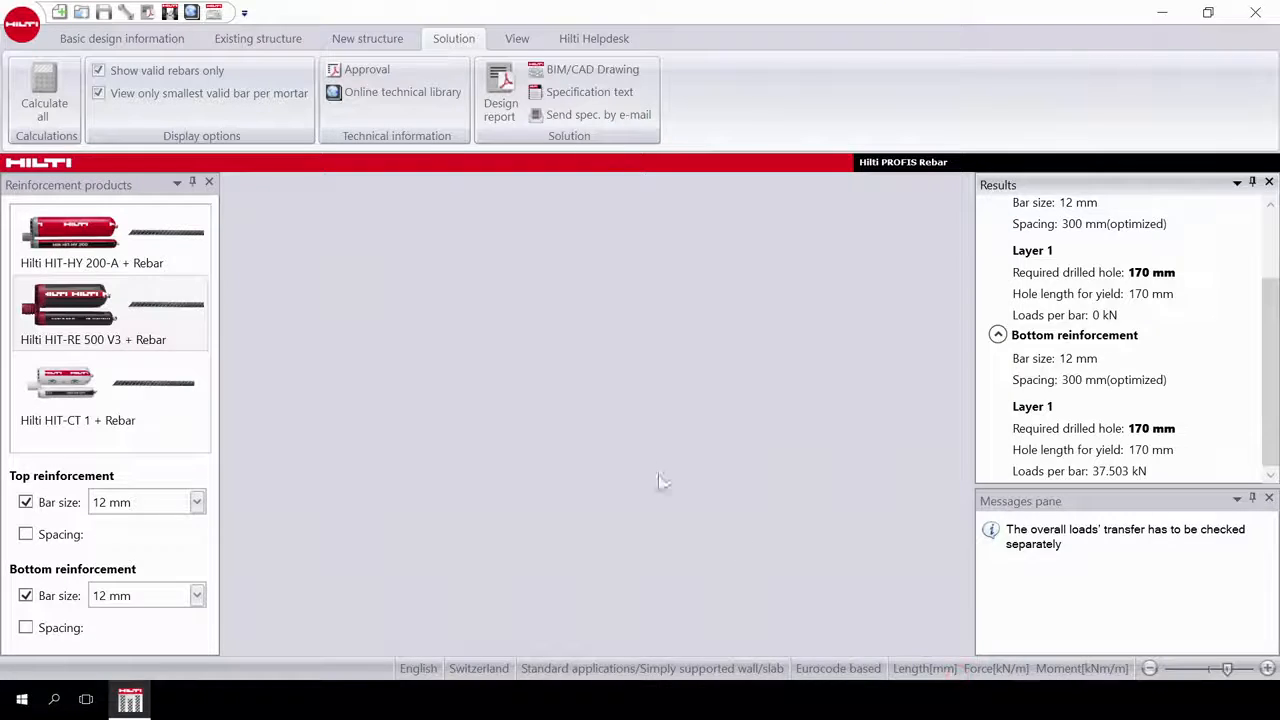